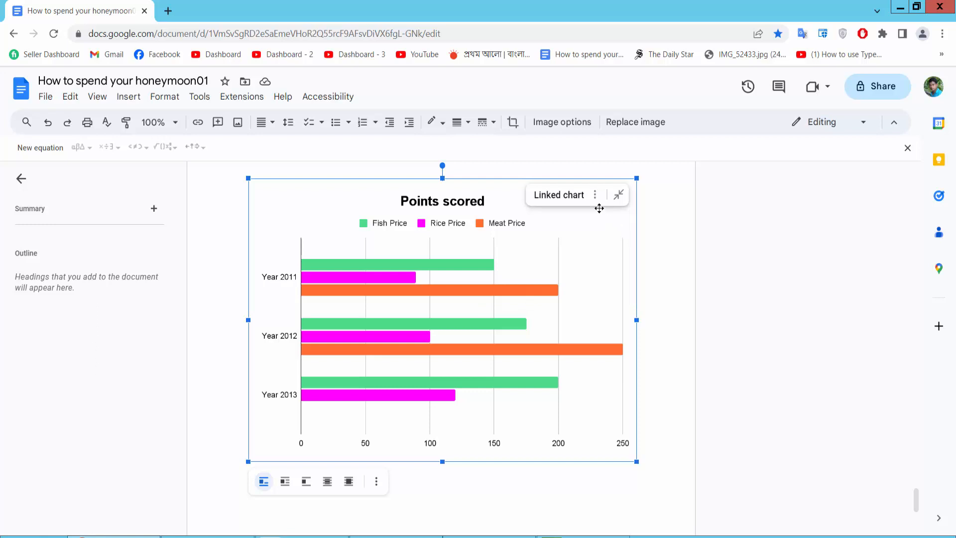
# Step: Open the source spreadsheet of the linked bar chart and move the chart to the empty area beside the data columns
pyautogui.click(595, 195)
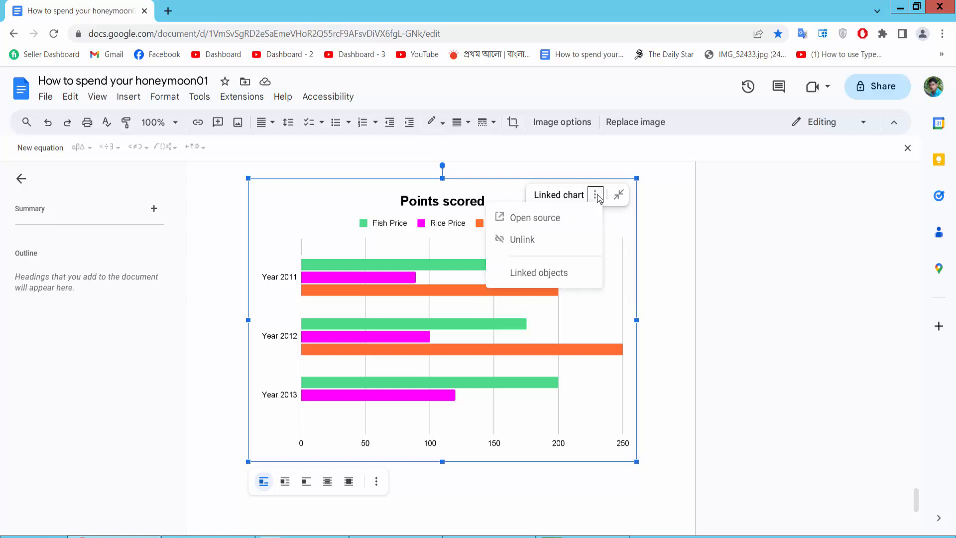
pyautogui.click(530, 219)
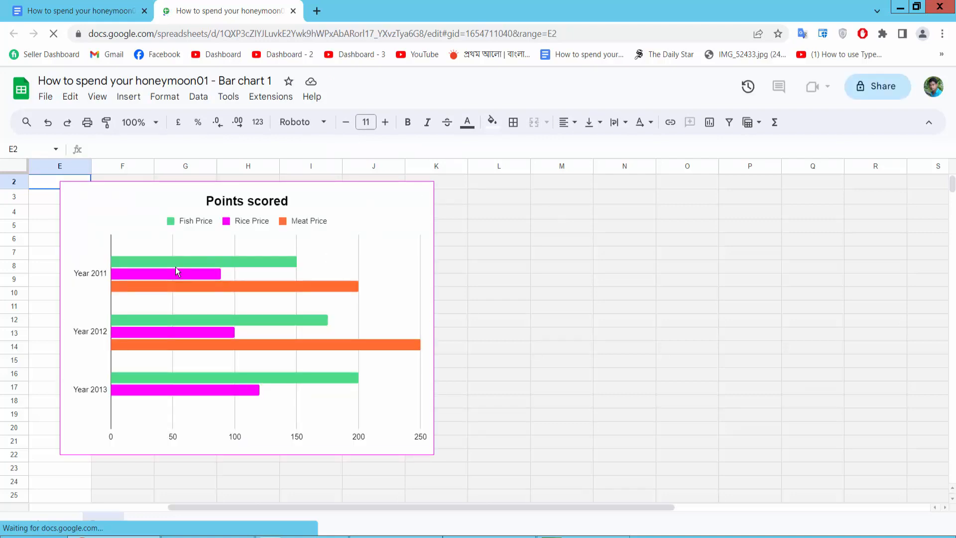
pyautogui.click(175, 267)
pyautogui.moveTo(300, 267); pyautogui.dragTo(486, 267)
pyautogui.moveTo(202, 506); pyautogui.dragTo(37, 494)
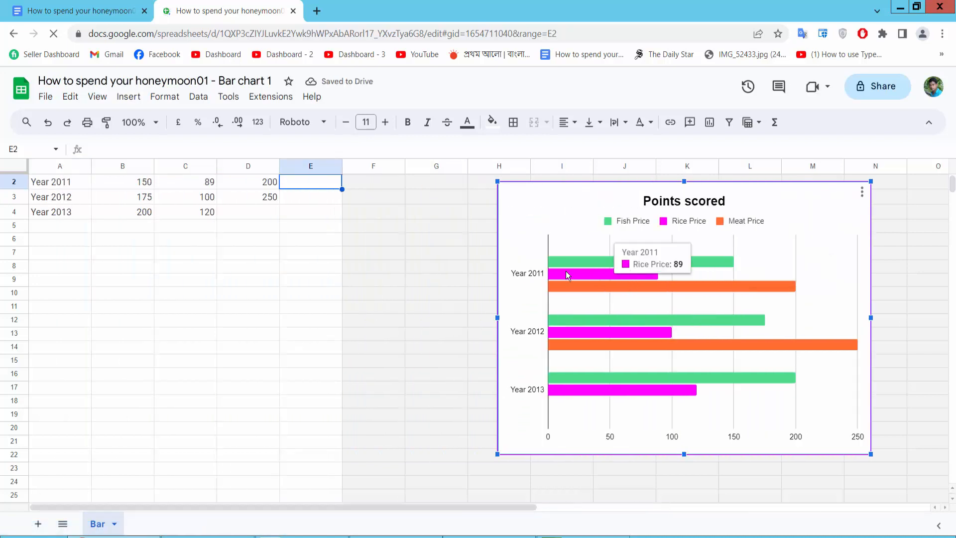
pyautogui.moveTo(566, 271); pyautogui.dragTo(450, 267)
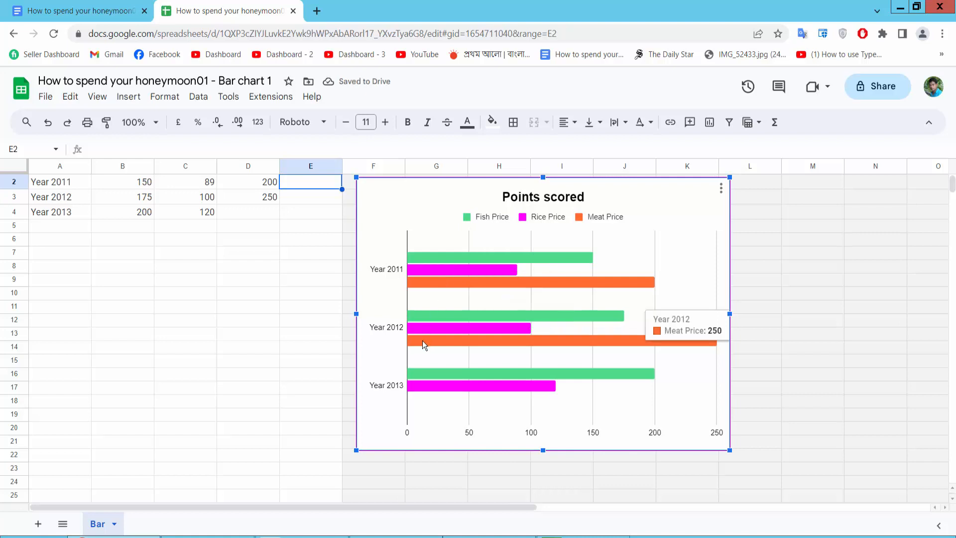
# Step: Enter 800 as the Year 2013 meat price in cell D4
pyautogui.click(249, 196)
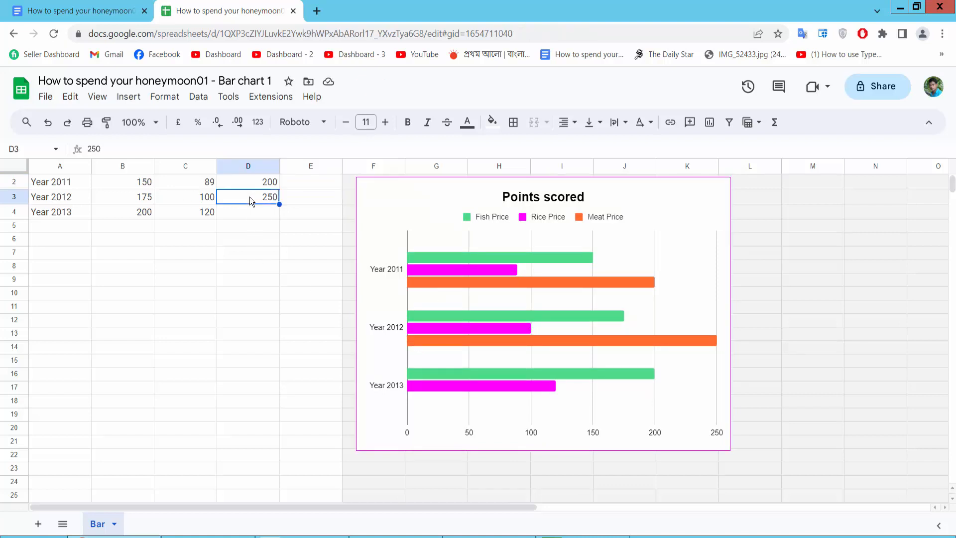
pyautogui.click(265, 214)
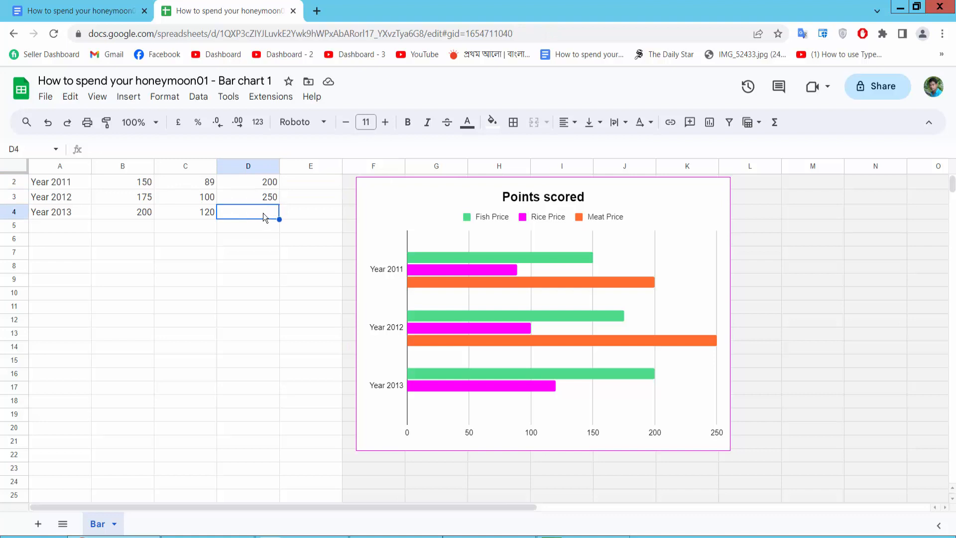
pyautogui.doubleClick(262, 212)
pyautogui.write('800')
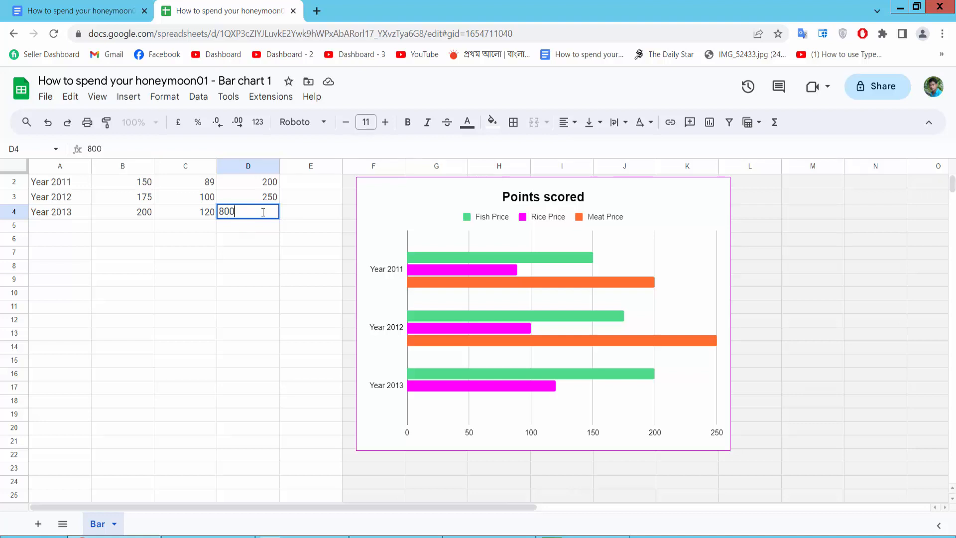
pyautogui.press('Return')
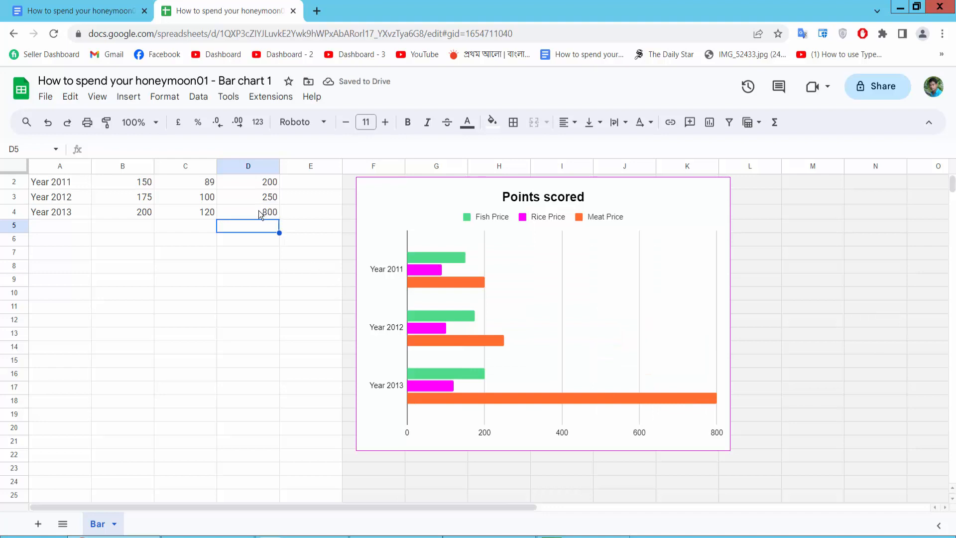
# Step: Change the Year 2013 meat price in cell D4 to 400
pyautogui.click(307, 183)
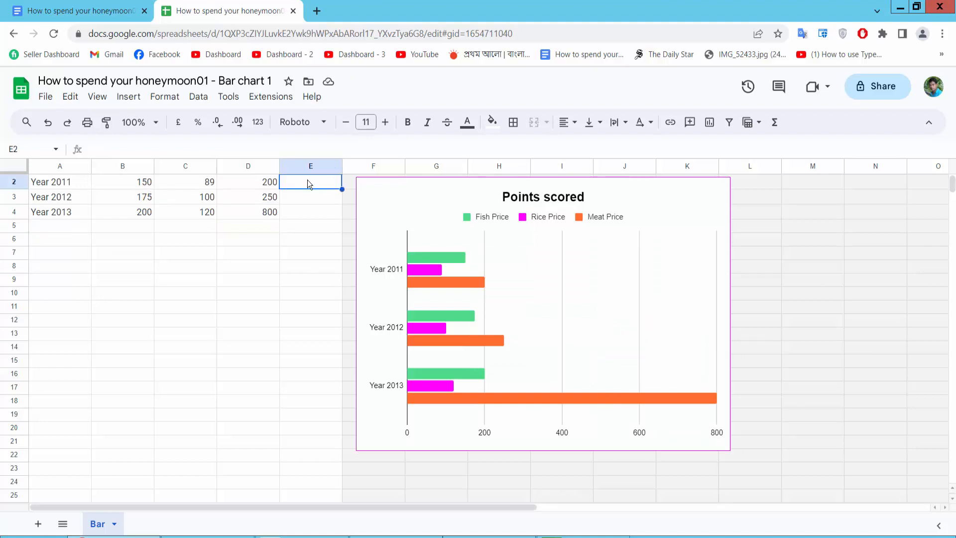
pyautogui.click(43, 227)
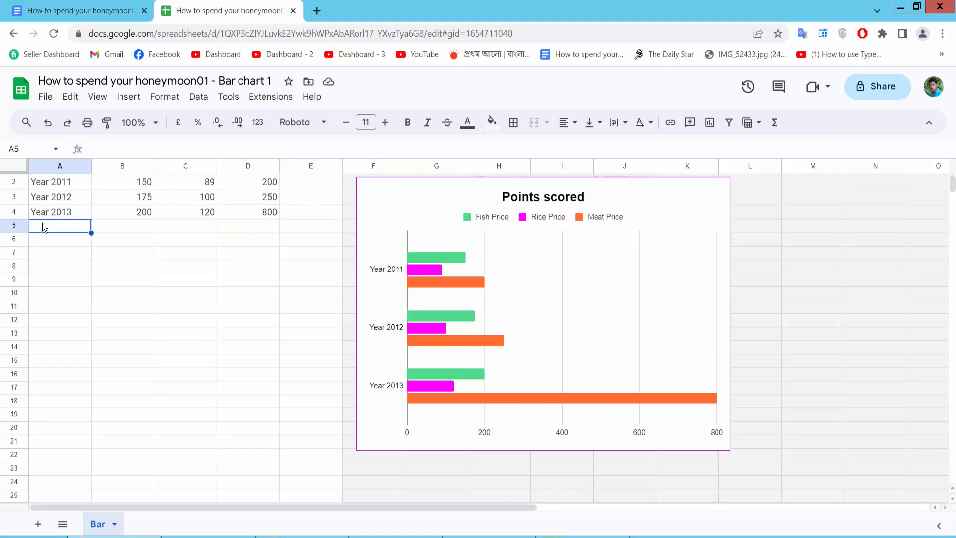
pyautogui.click(67, 213)
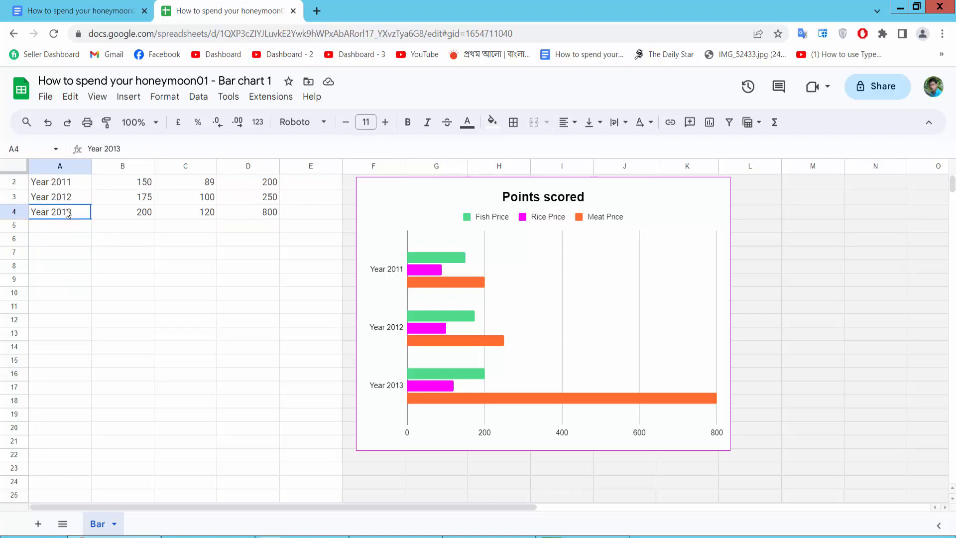
pyautogui.click(259, 184)
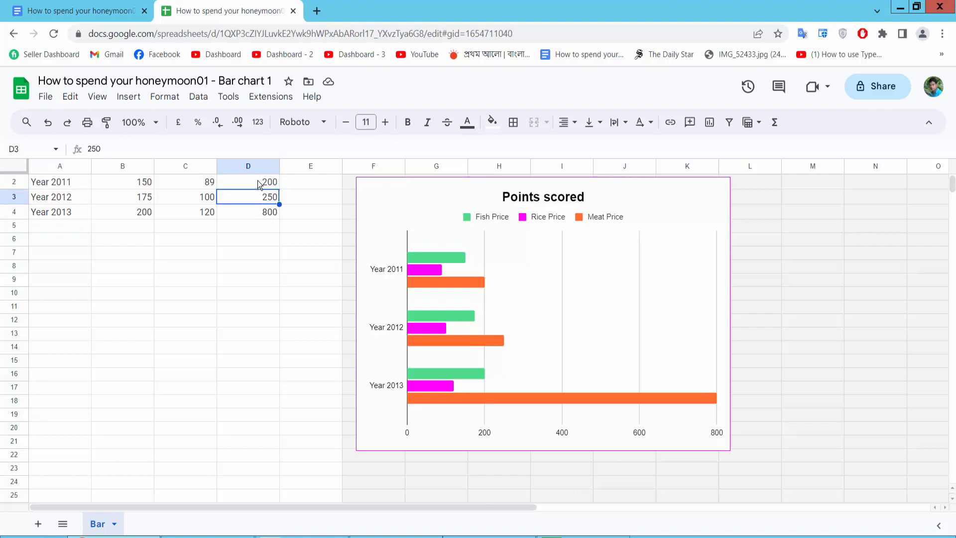
pyautogui.click(263, 218)
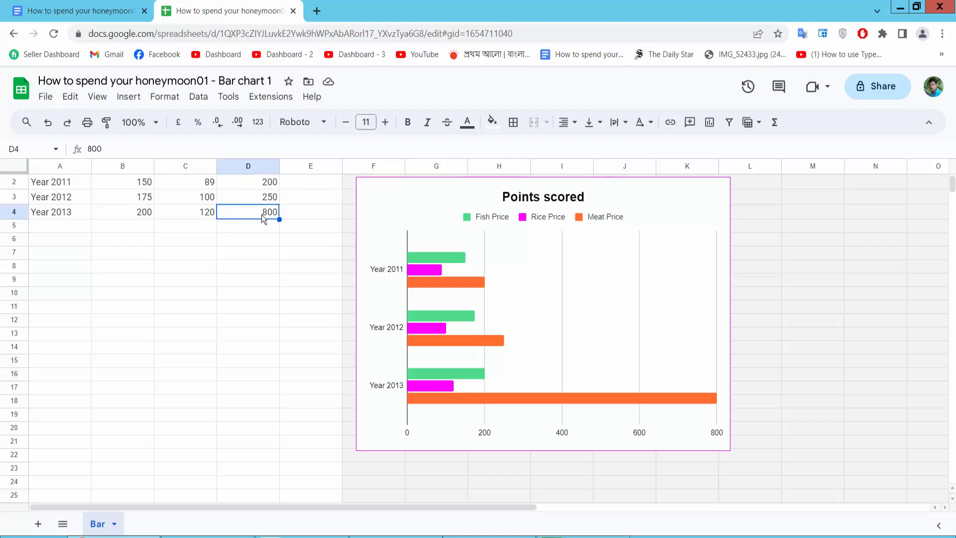
pyautogui.doubleClick(265, 212)
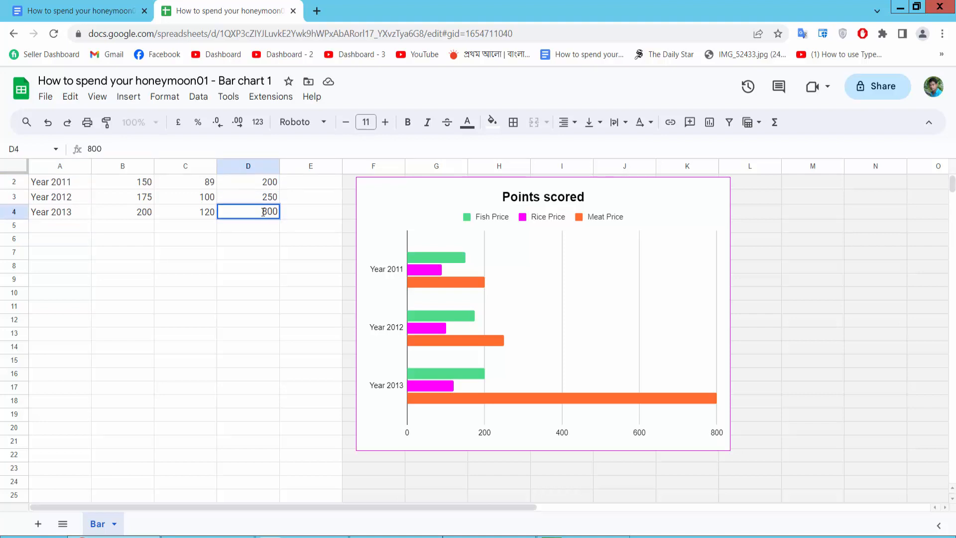
pyautogui.write('4')
pyautogui.press('Return')
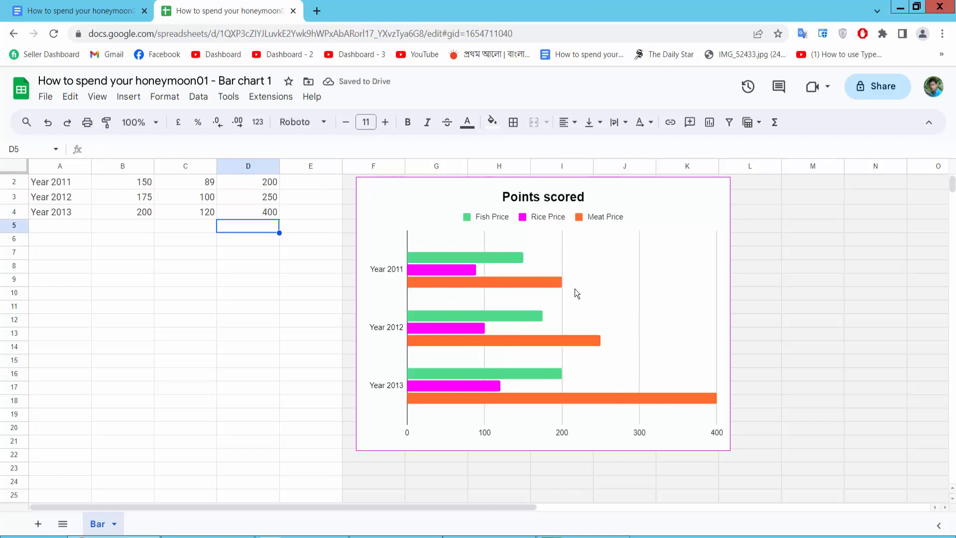
# Step: Open the bar chart's style settings and give the chart a light blue-grey background colour
pyautogui.click(598, 253)
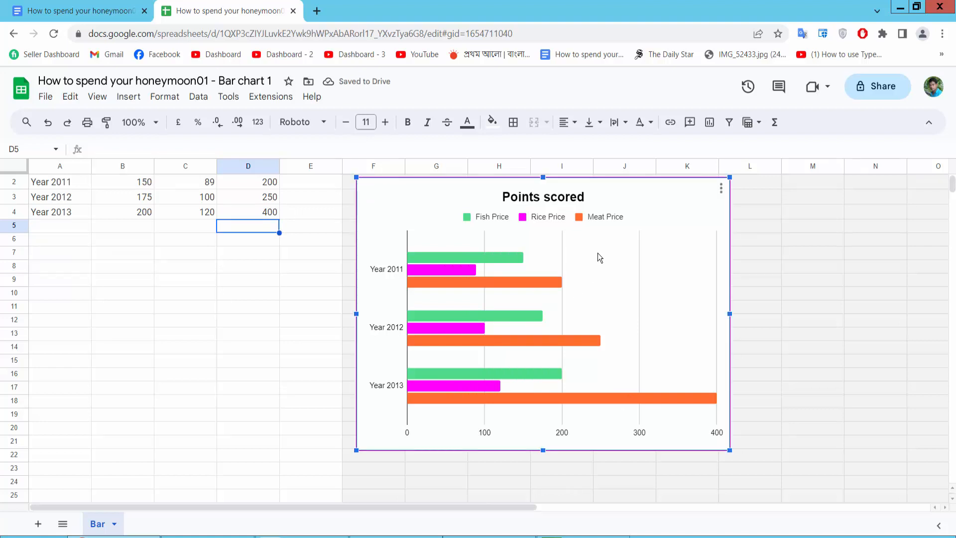
pyautogui.doubleClick(598, 253)
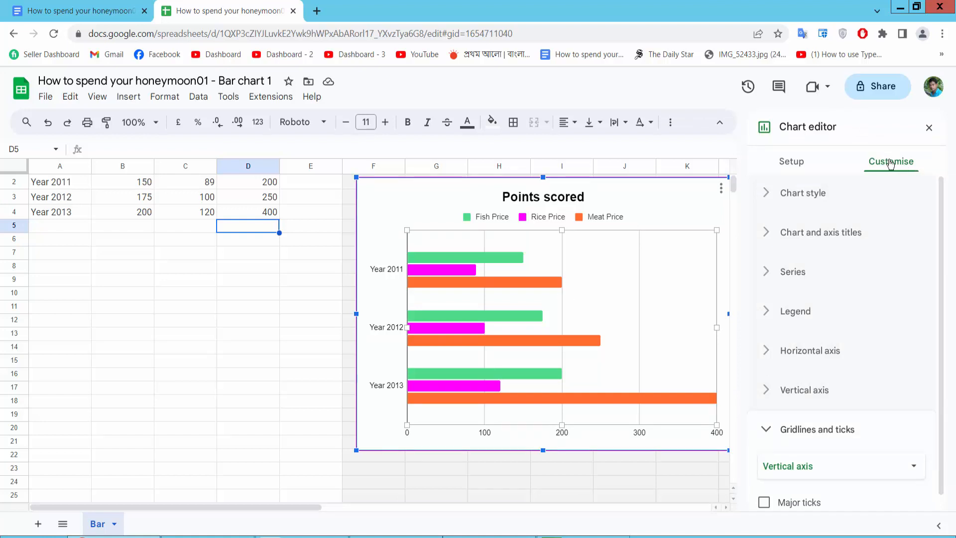
pyautogui.click(803, 195)
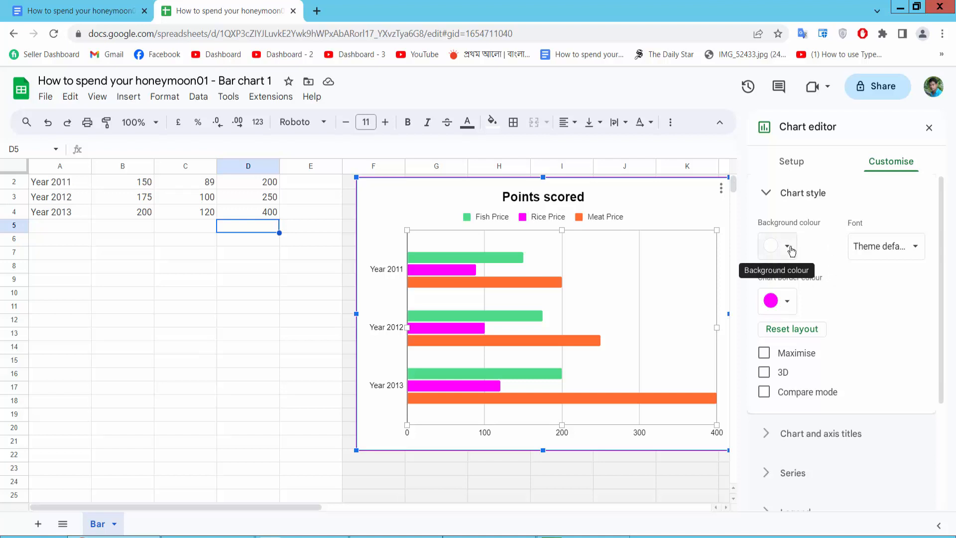
pyautogui.click(792, 250)
pyautogui.click(843, 327)
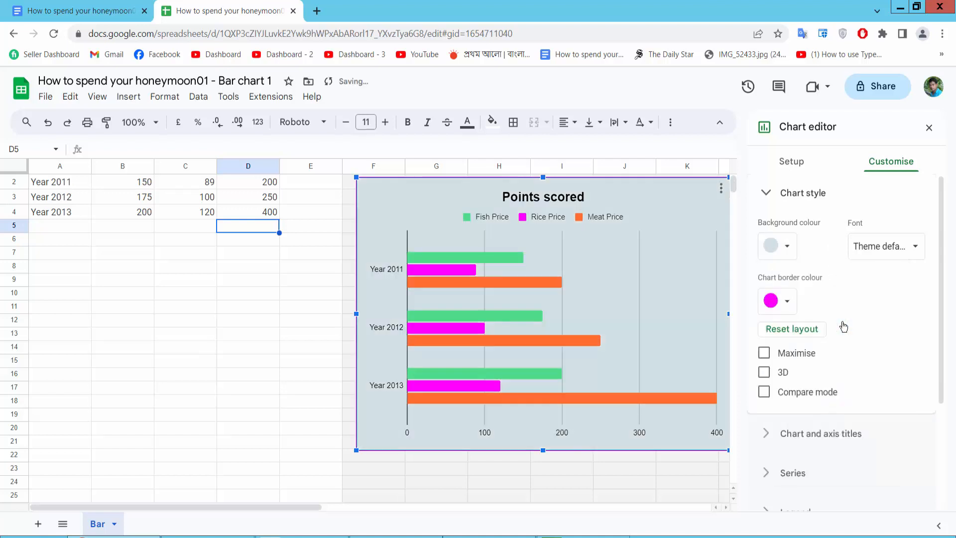
# Step: Set the chart's background colour to None and its border colour to bright green
pyautogui.click(788, 248)
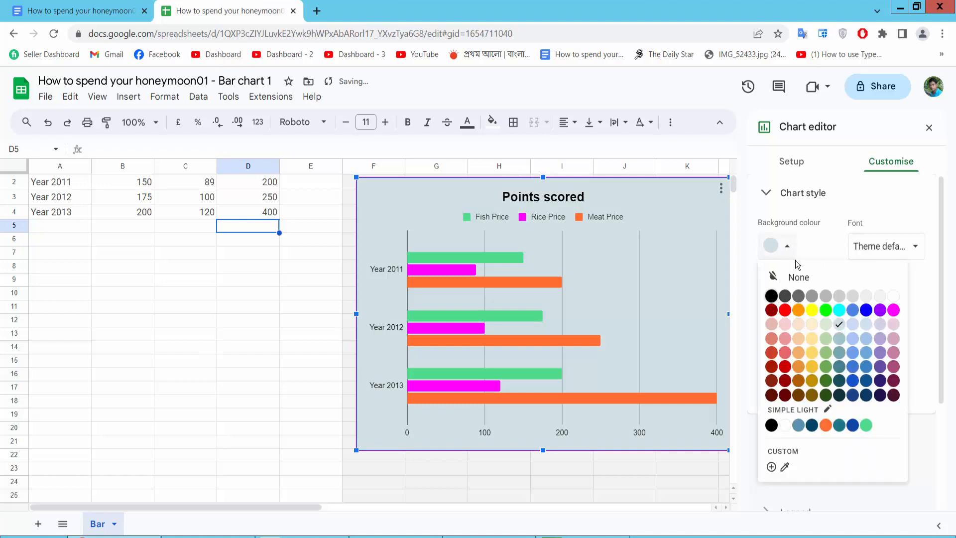
pyautogui.click(799, 277)
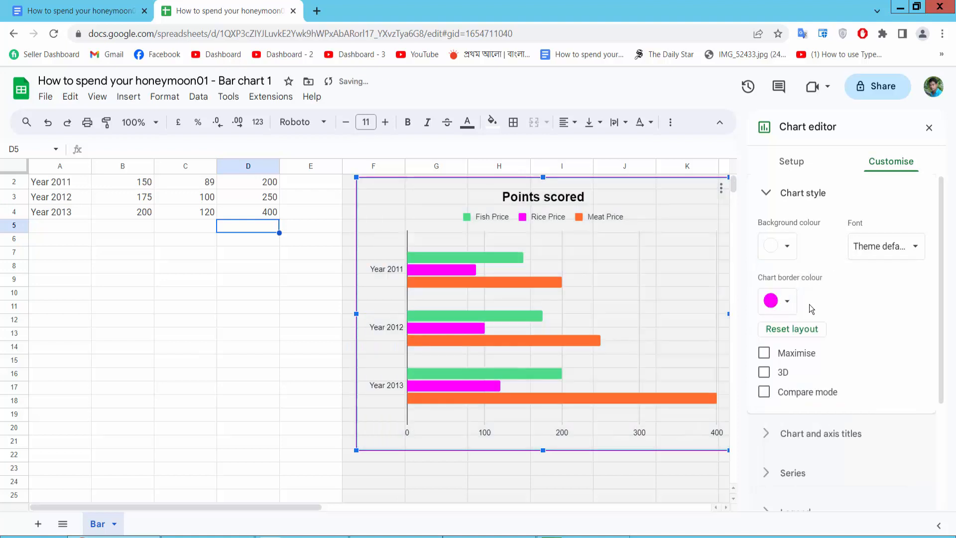
pyautogui.click(791, 301)
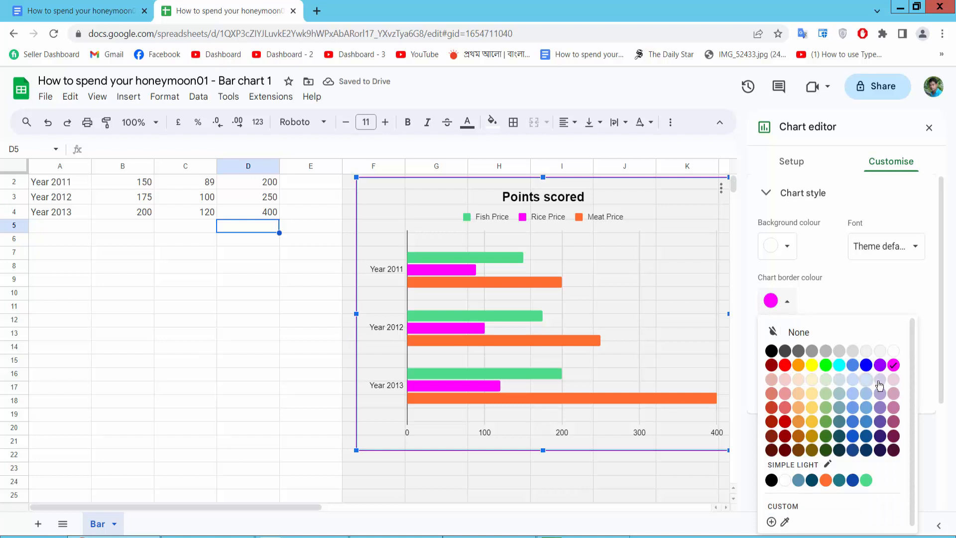
pyautogui.click(829, 368)
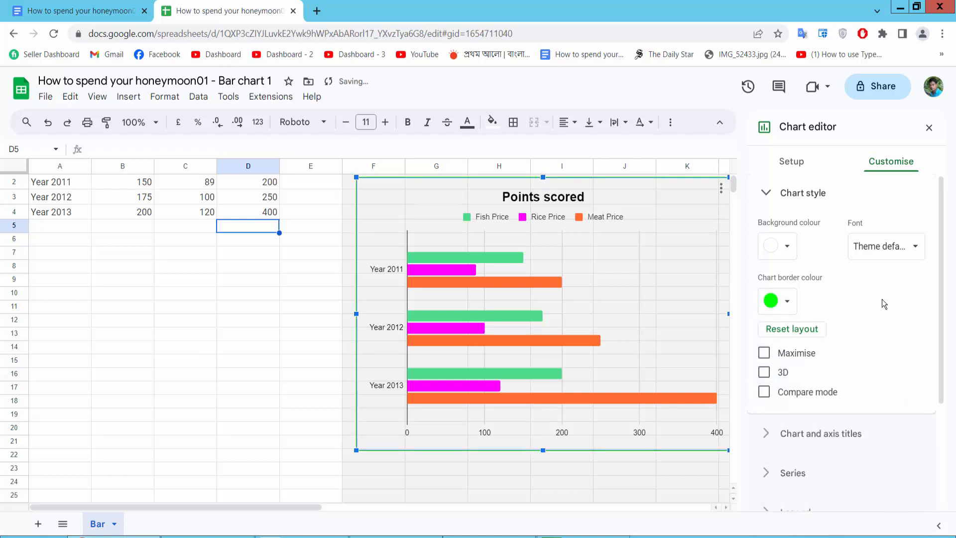
# Step: Try italic and non-bold formatting on the "Points scored" chart title, then restore it to bold without italics
pyautogui.scroll(-3, 879, 291)
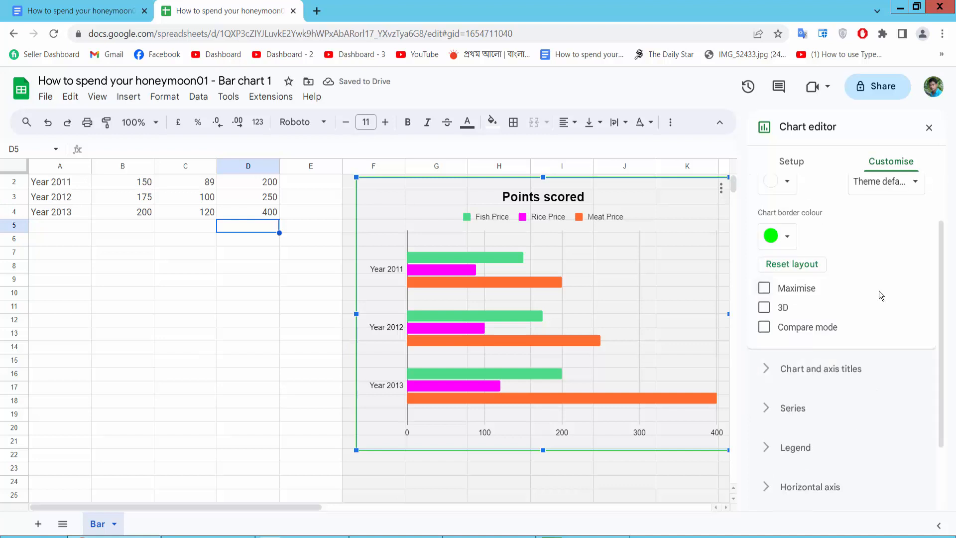
pyautogui.scroll(-1, 877, 296)
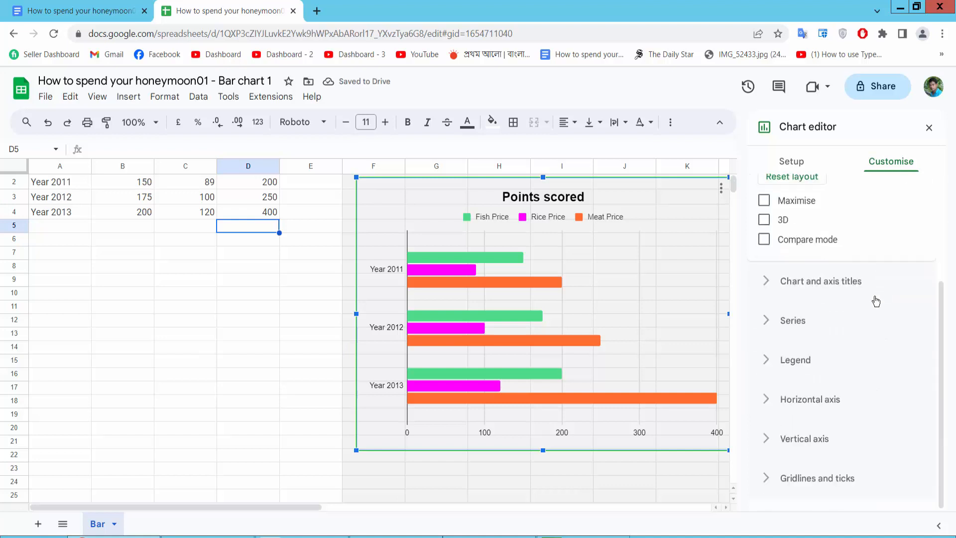
pyautogui.click(810, 290)
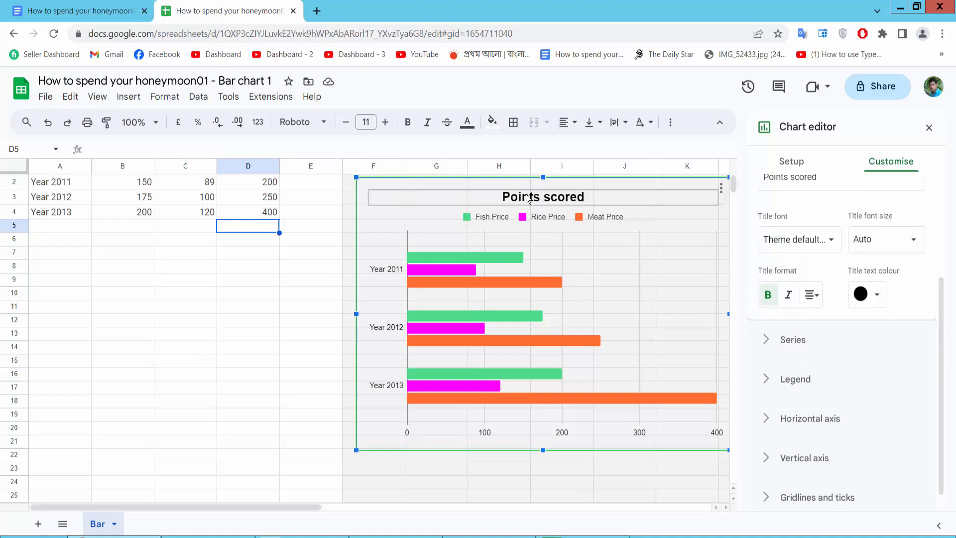
pyautogui.click(791, 302)
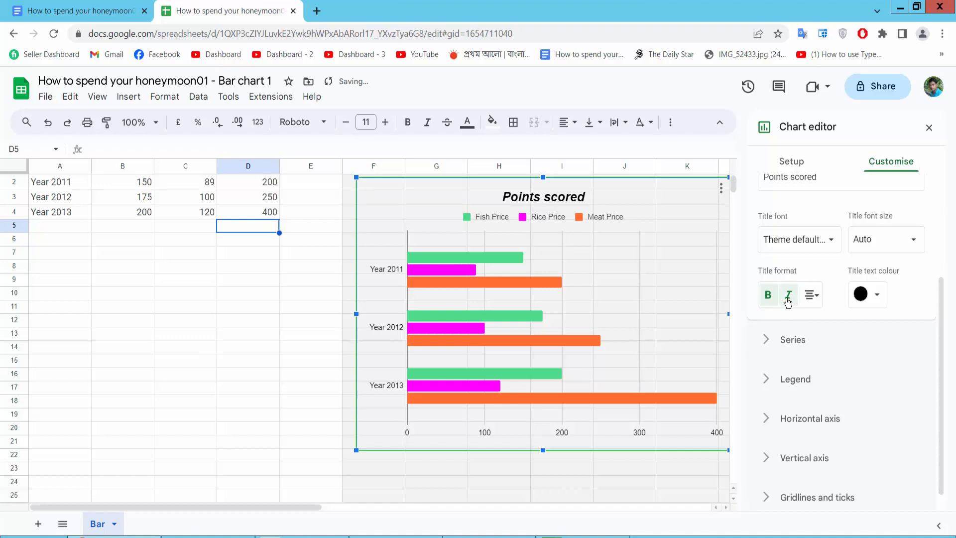
pyautogui.click(769, 302)
pyautogui.click(771, 303)
pyautogui.click(789, 297)
# Step: Try right alignment on the chart title and return it to centre alignment
pyautogui.click(817, 300)
pyautogui.click(846, 320)
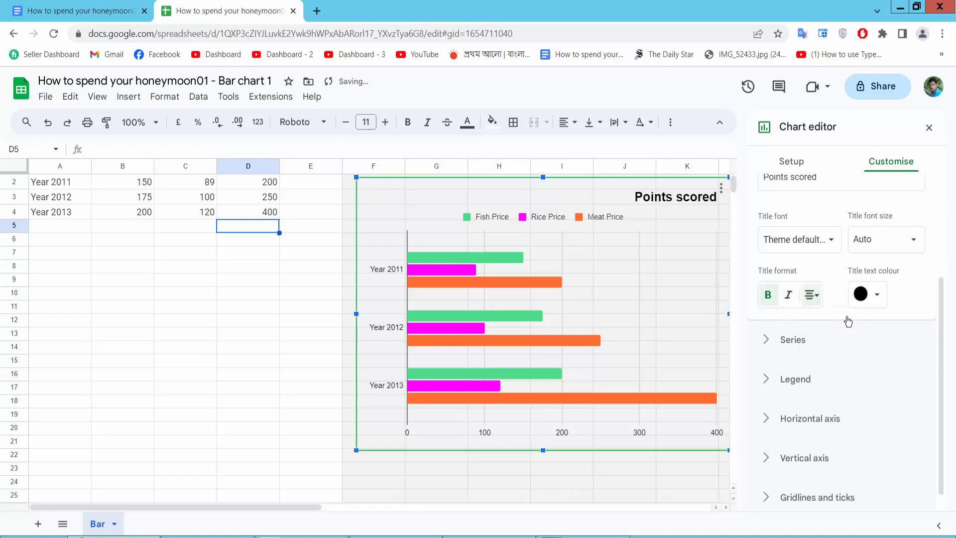
pyautogui.click(812, 294)
pyautogui.click(830, 320)
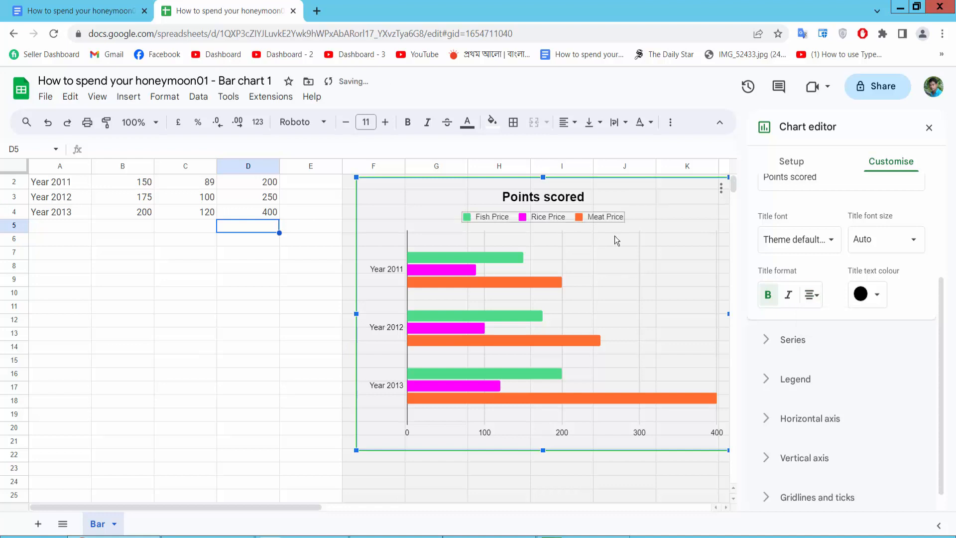
# Step: Set the chart title's text colour to blue
pyautogui.click(878, 294)
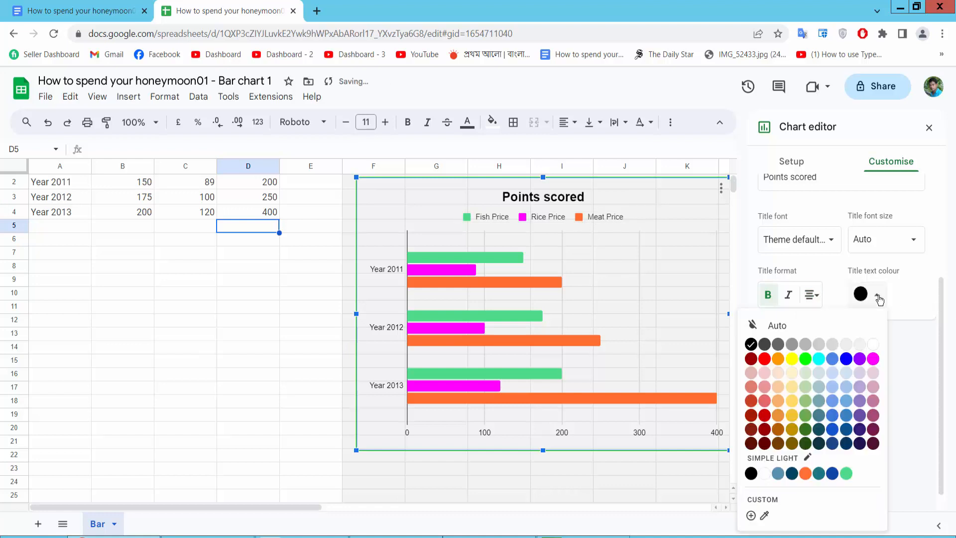
pyautogui.click(846, 358)
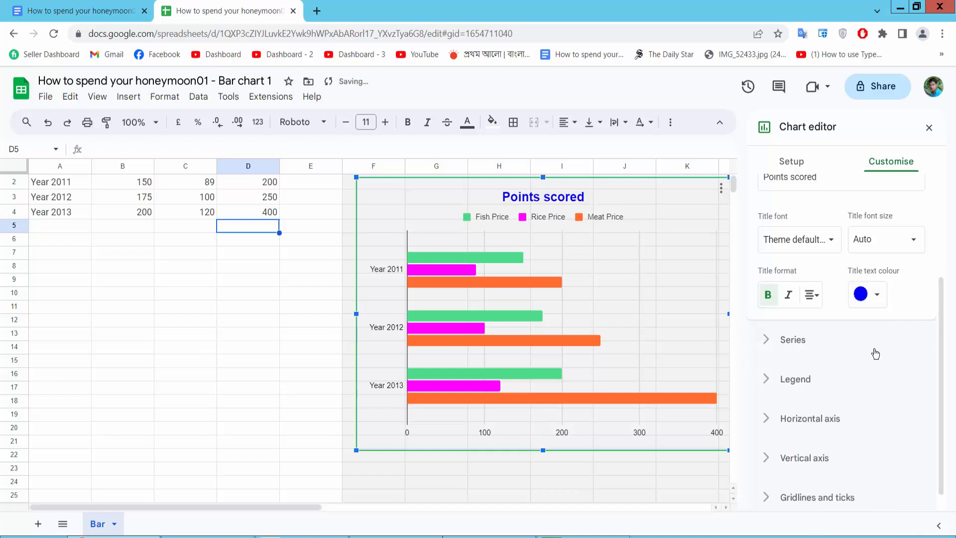
# Step: Try a red fill on the Fish Price series, then set its fill colour to dark blue
pyautogui.click(796, 339)
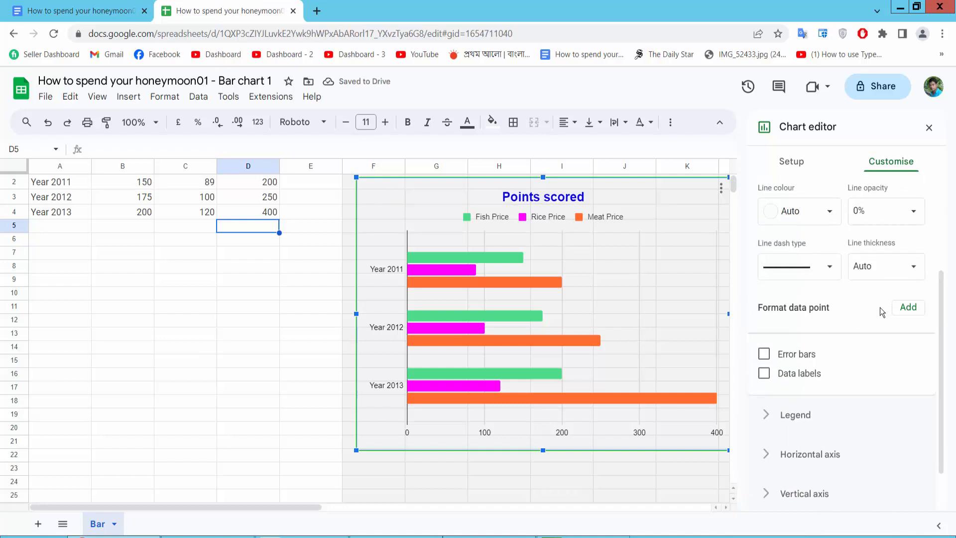
pyautogui.scroll(2, 880, 307)
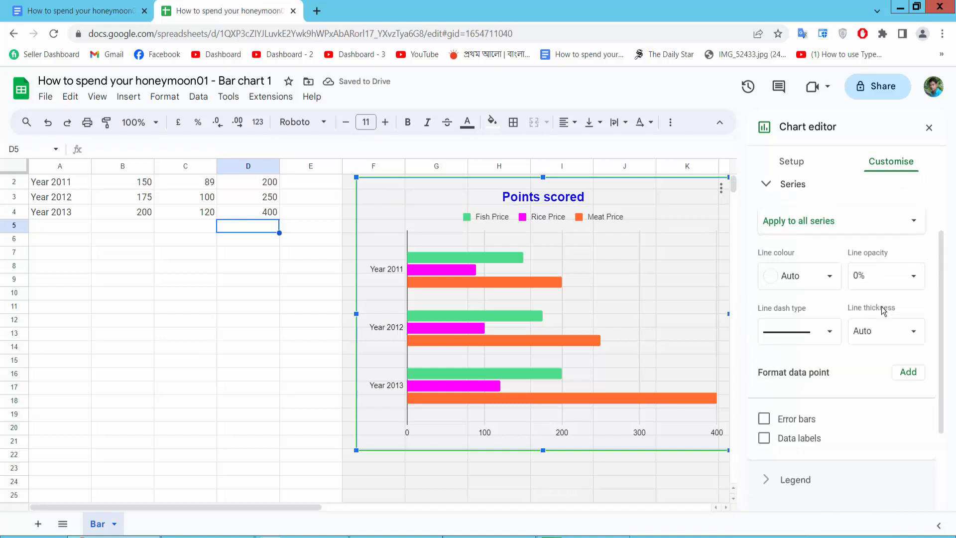
pyautogui.click(861, 223)
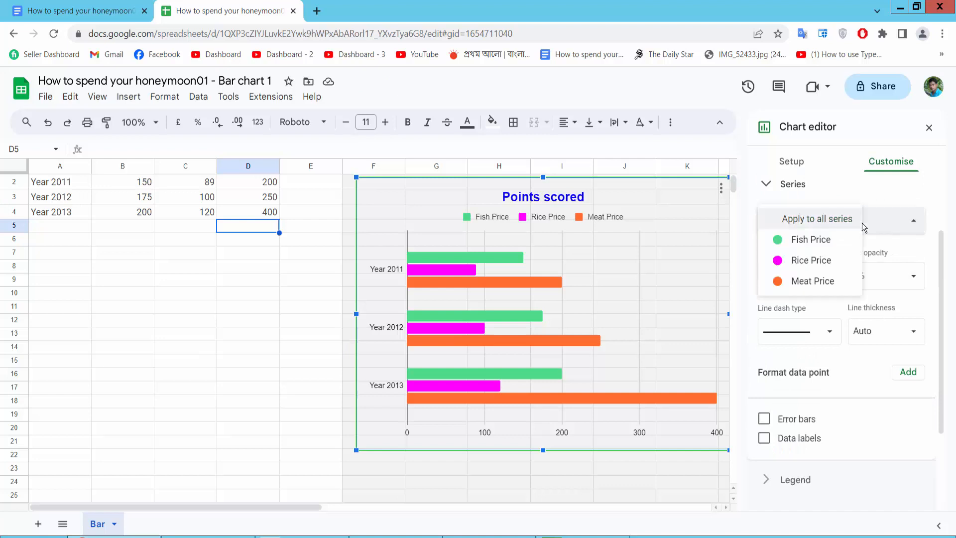
pyautogui.click(814, 241)
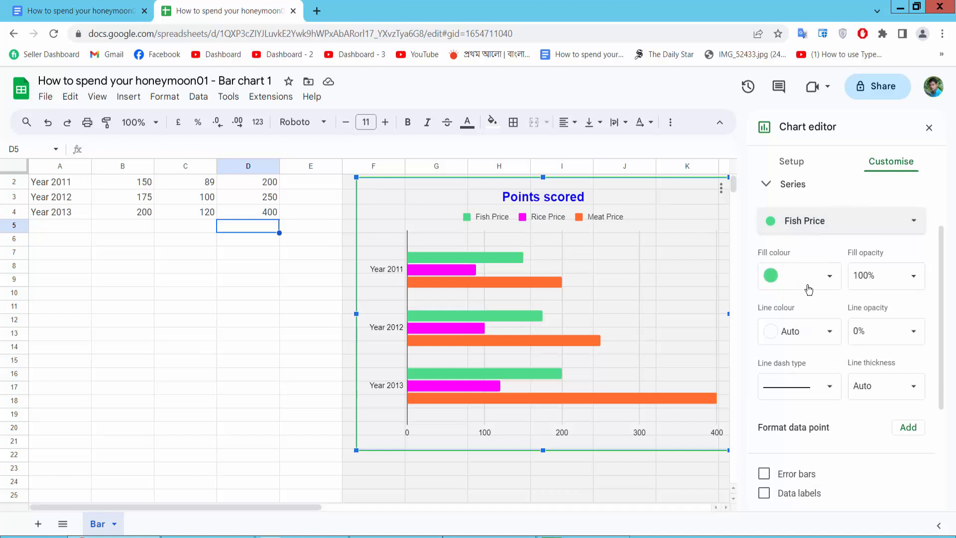
pyautogui.click(835, 281)
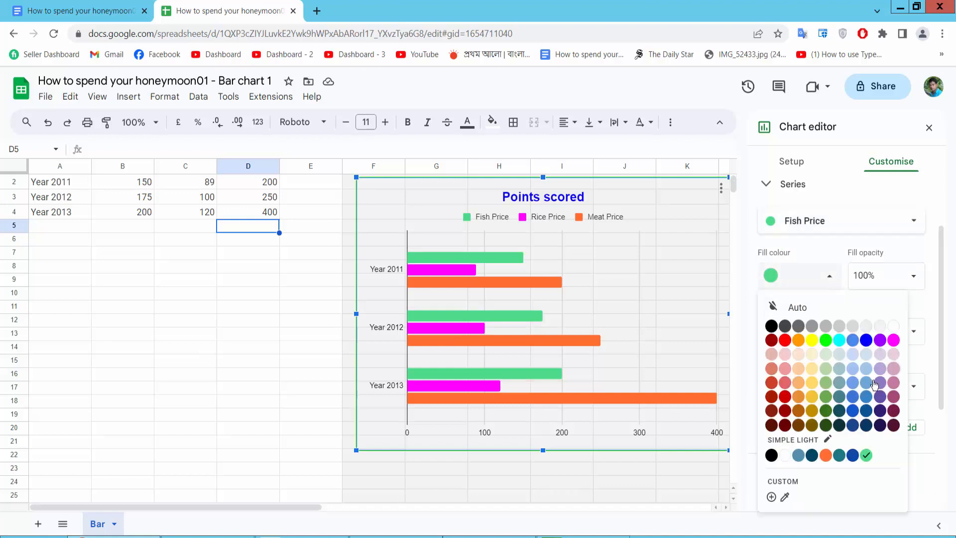
pyautogui.click(784, 340)
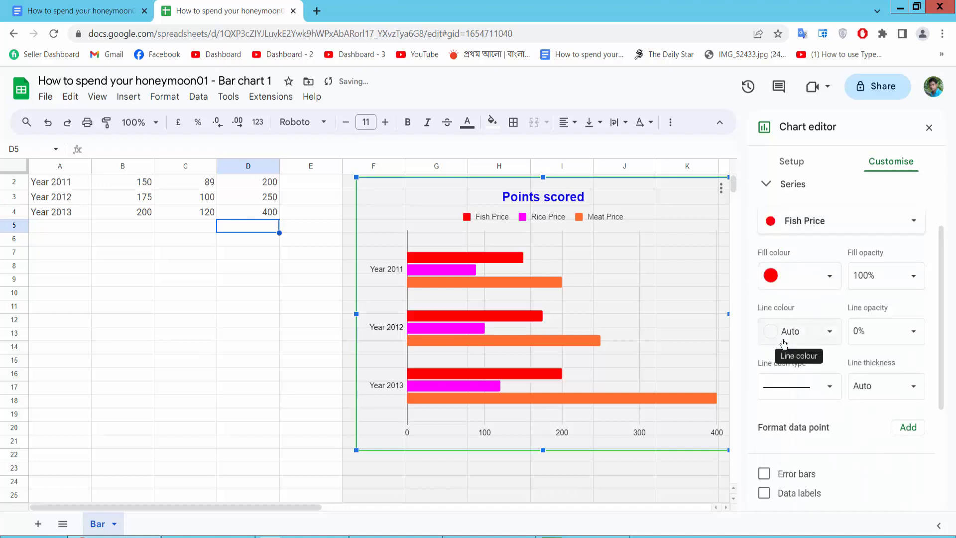
pyautogui.click(829, 279)
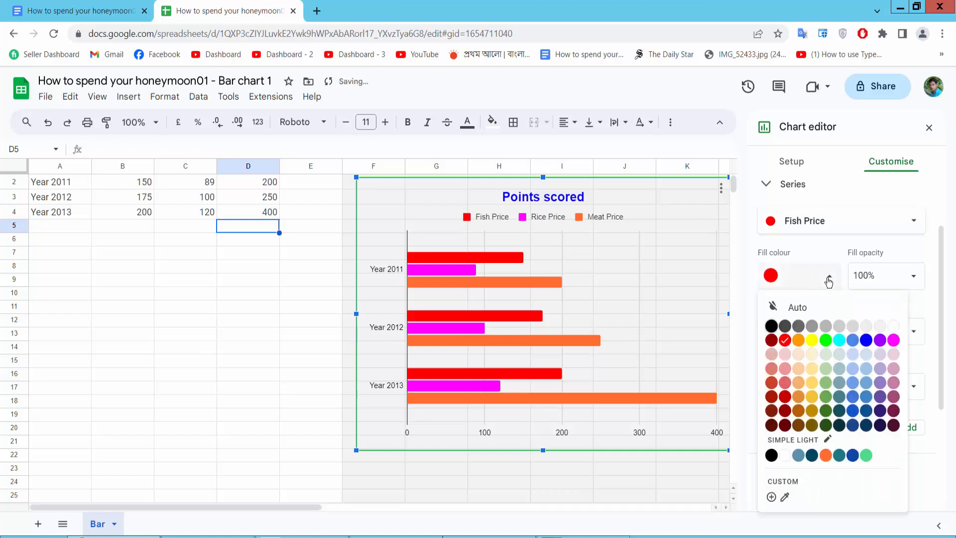
pyautogui.click(852, 411)
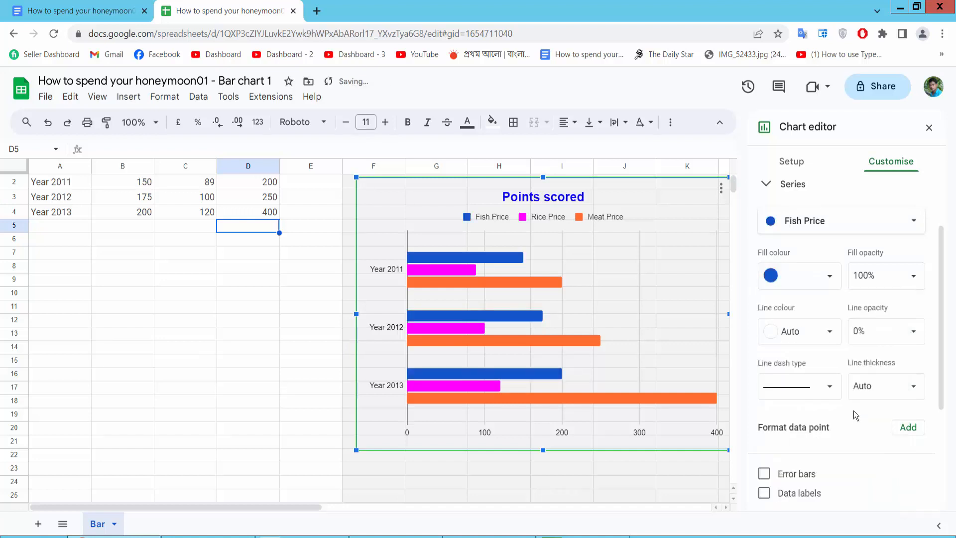
# Step: Try a dotted line dash type on the Fish Price series and return it to a solid line
pyautogui.click(835, 394)
pyautogui.click(822, 404)
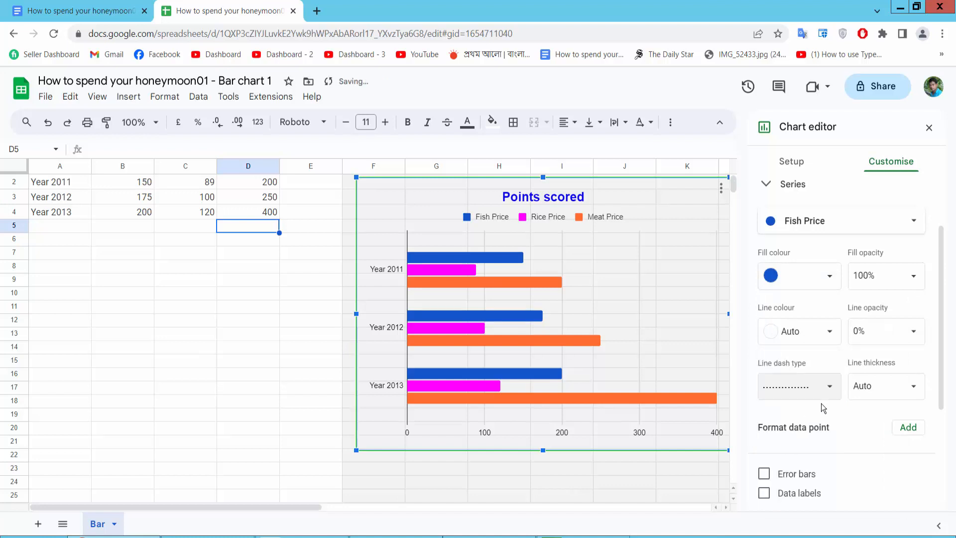
pyautogui.click(833, 388)
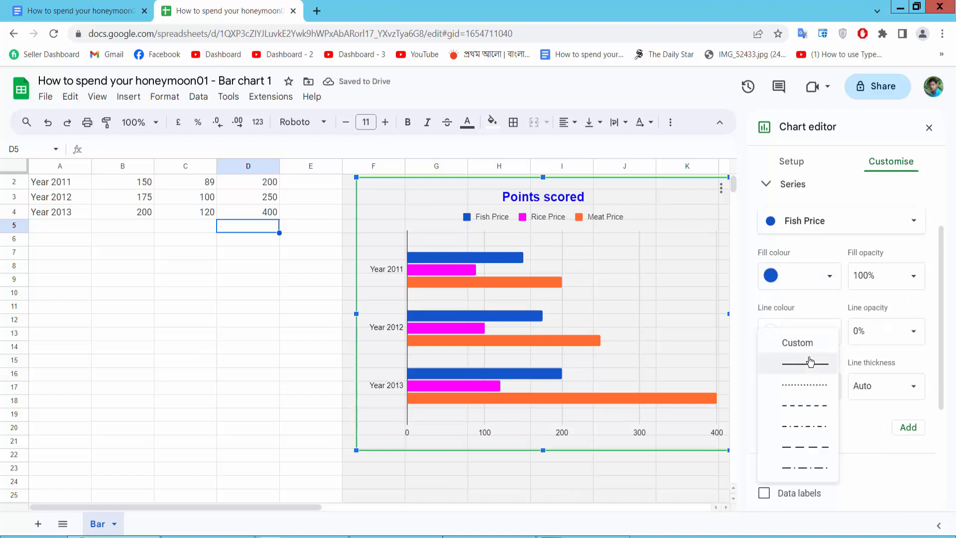
pyautogui.click(810, 361)
# Step: Try showing data labels on the Fish Price series, then turn them off again
pyautogui.scroll(-2, 881, 321)
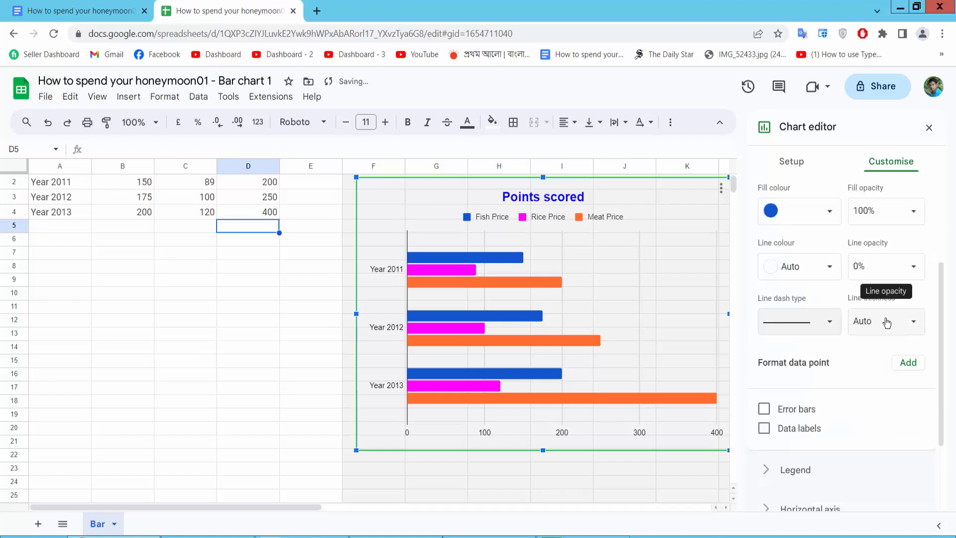
pyautogui.scroll(-3, 887, 322)
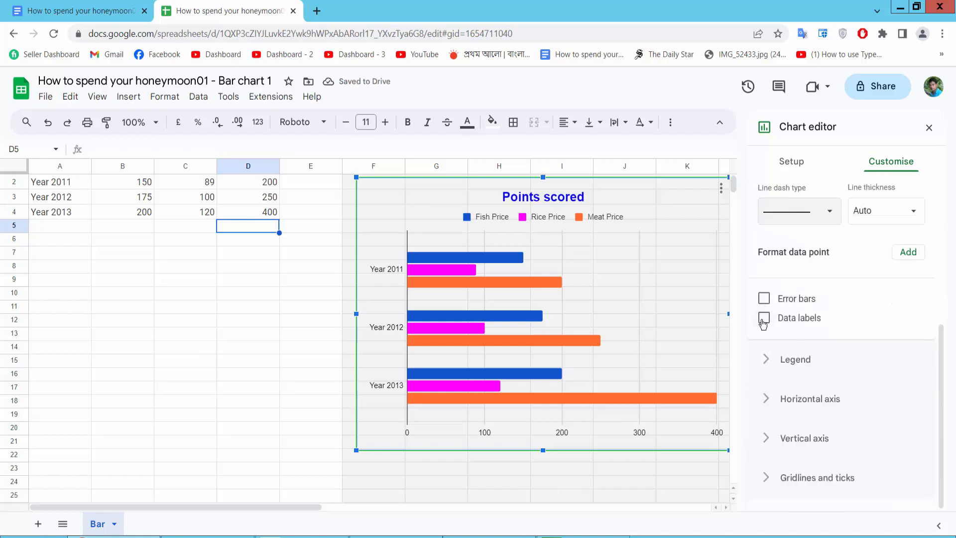
pyautogui.click(763, 323)
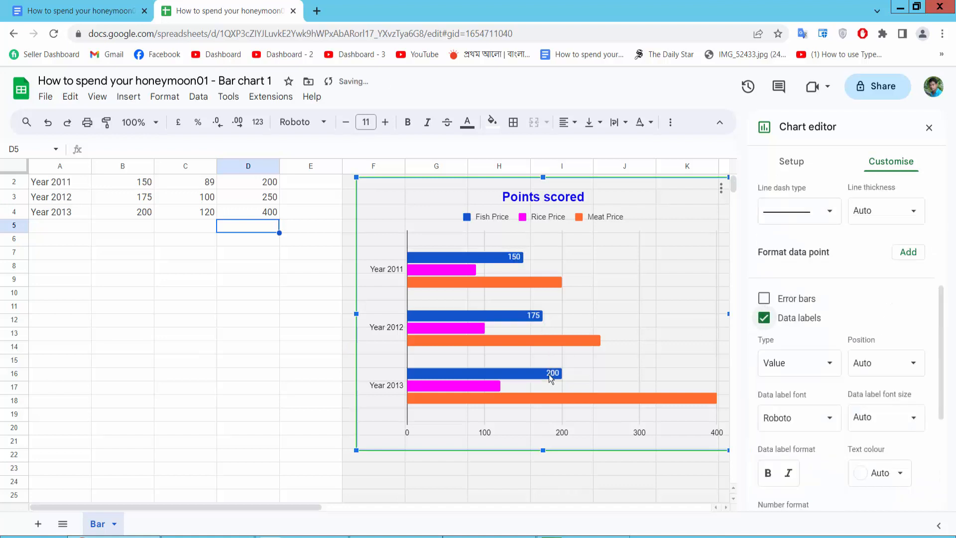
pyautogui.click(764, 323)
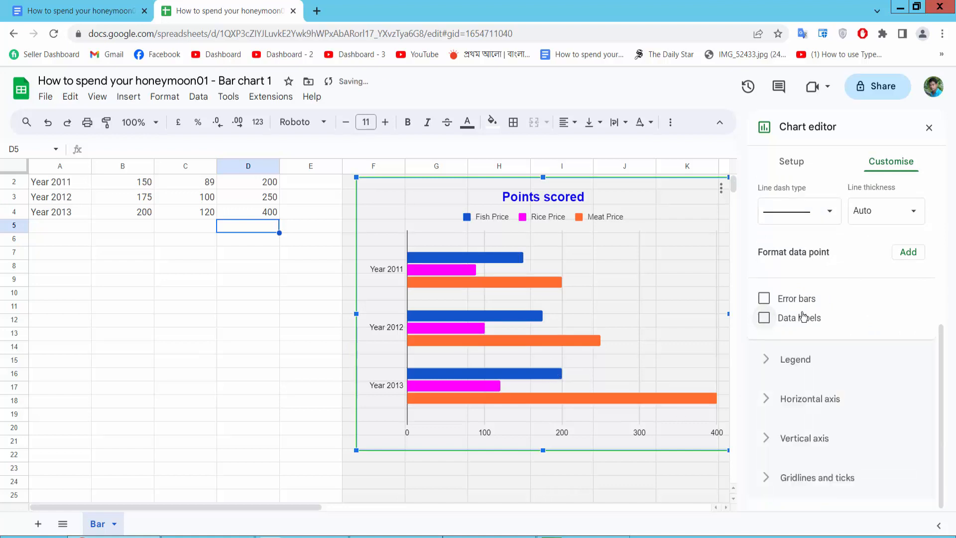
# Step: Make the chart legend's text bold, try the Bottom legend position, and set the position to Top
pyautogui.click(798, 358)
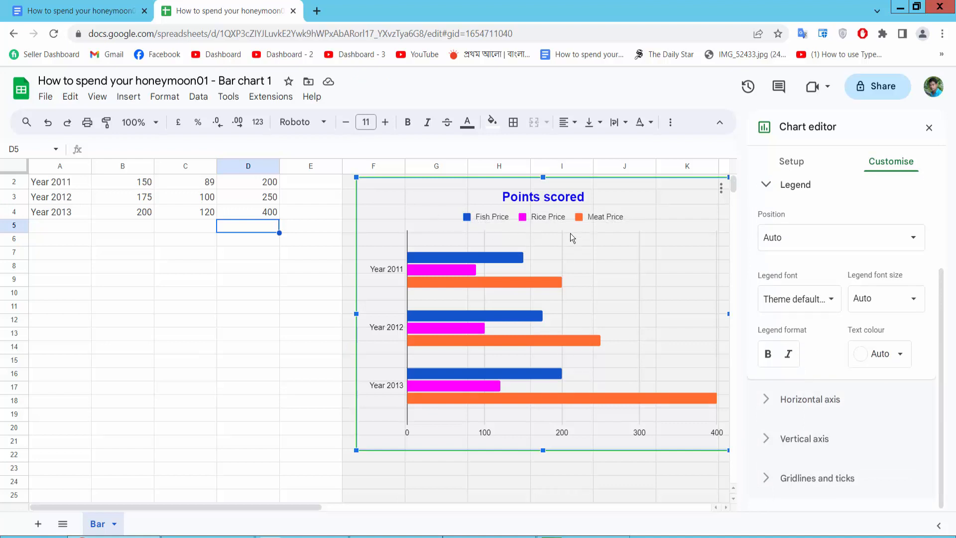
pyautogui.click(768, 353)
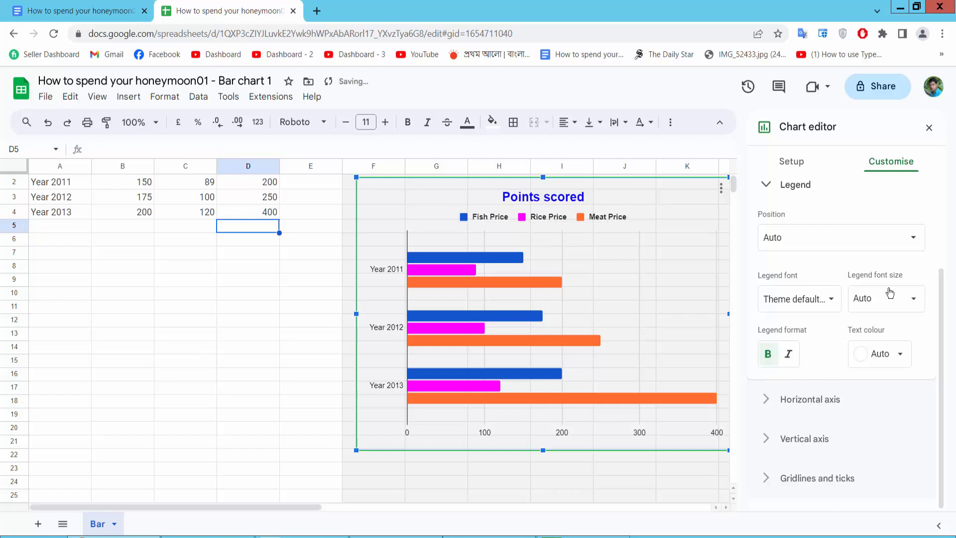
pyautogui.click(918, 249)
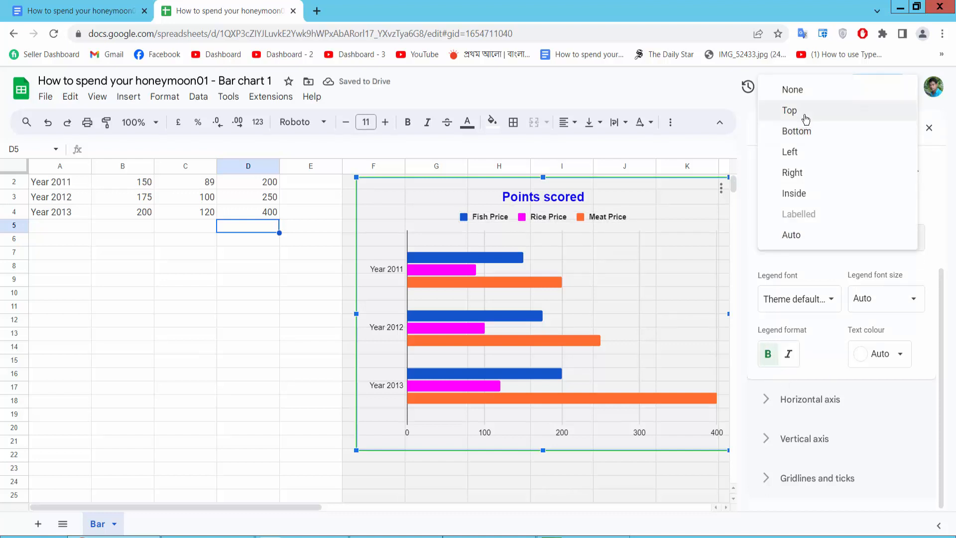
pyautogui.click(796, 132)
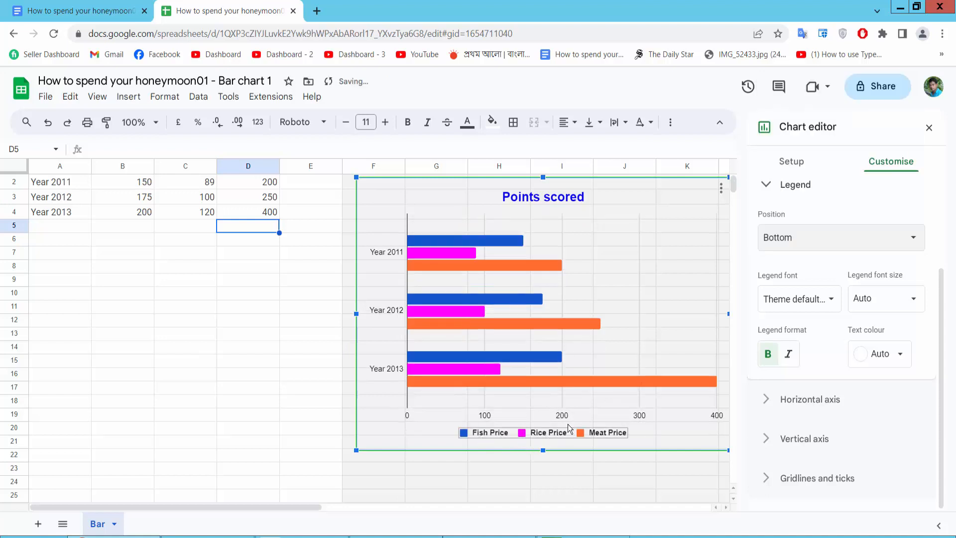
pyautogui.click(789, 248)
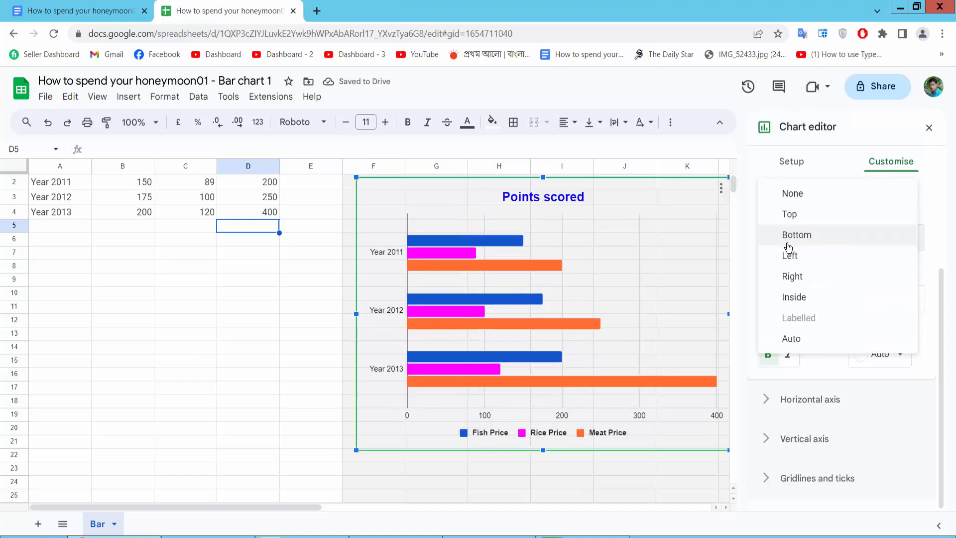
pyautogui.click(797, 215)
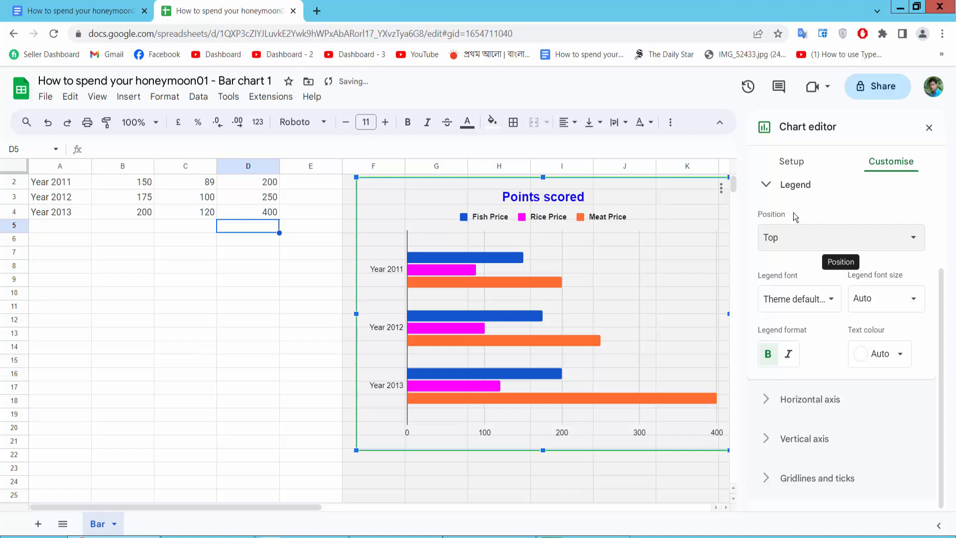
# Step: Make the horizontal axis labels bold, trying italics on them and removing it again
pyautogui.click(806, 400)
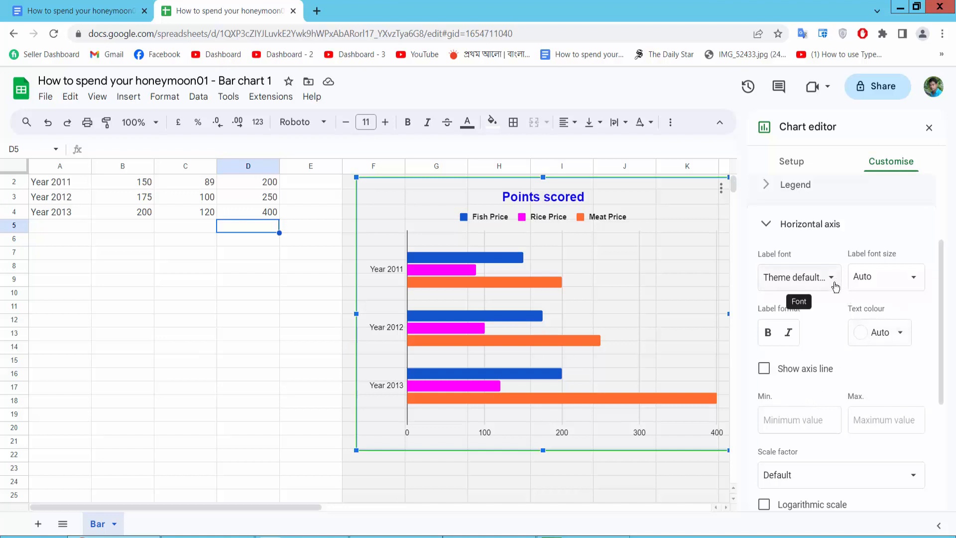
pyautogui.click(769, 333)
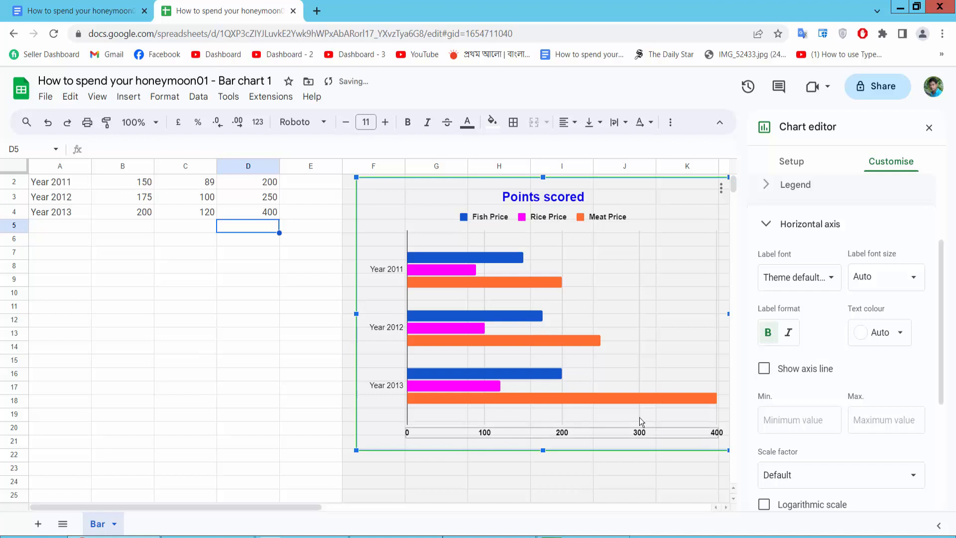
pyautogui.click(789, 334)
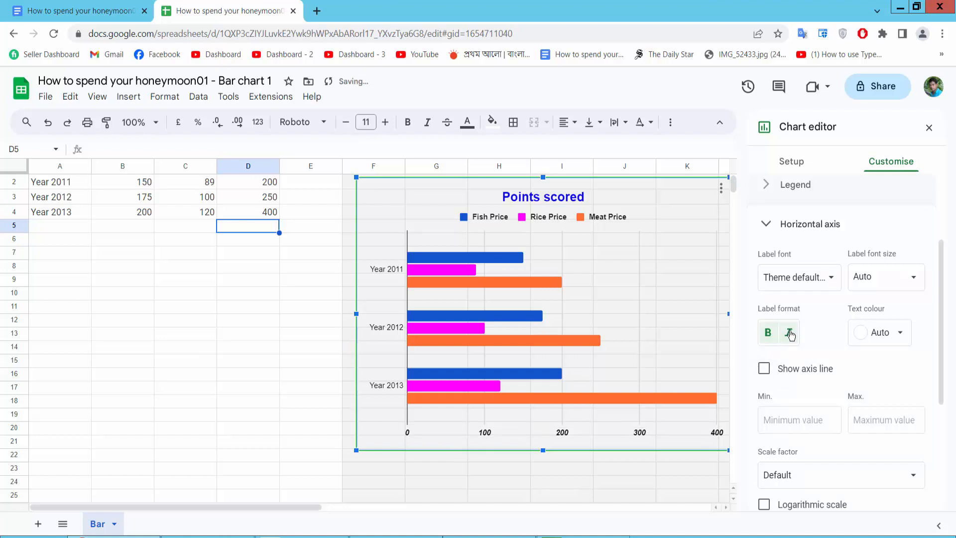
pyautogui.click(790, 334)
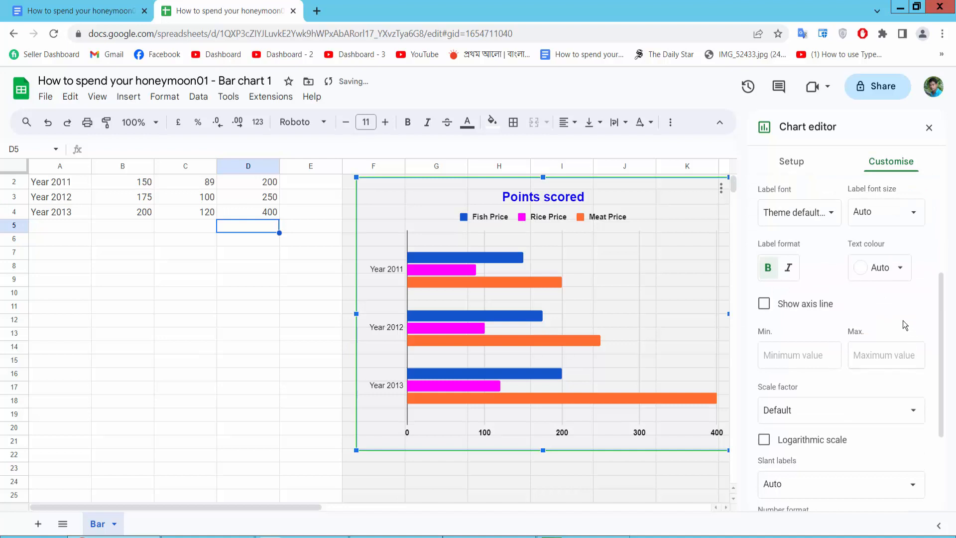
# Step: Make the vertical axis labels bold, then try reversing the axis order and restore the original order
pyautogui.scroll(-4, 904, 320)
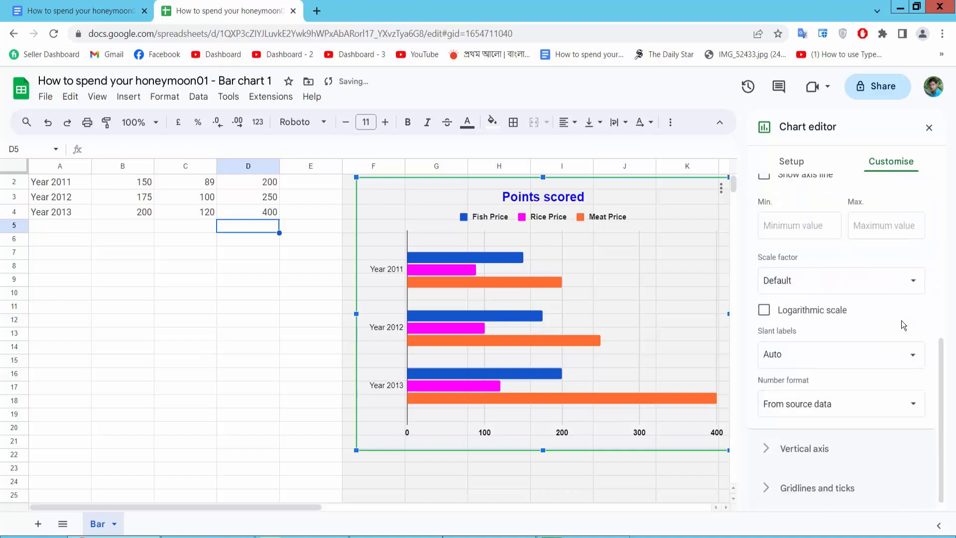
pyautogui.click(812, 439)
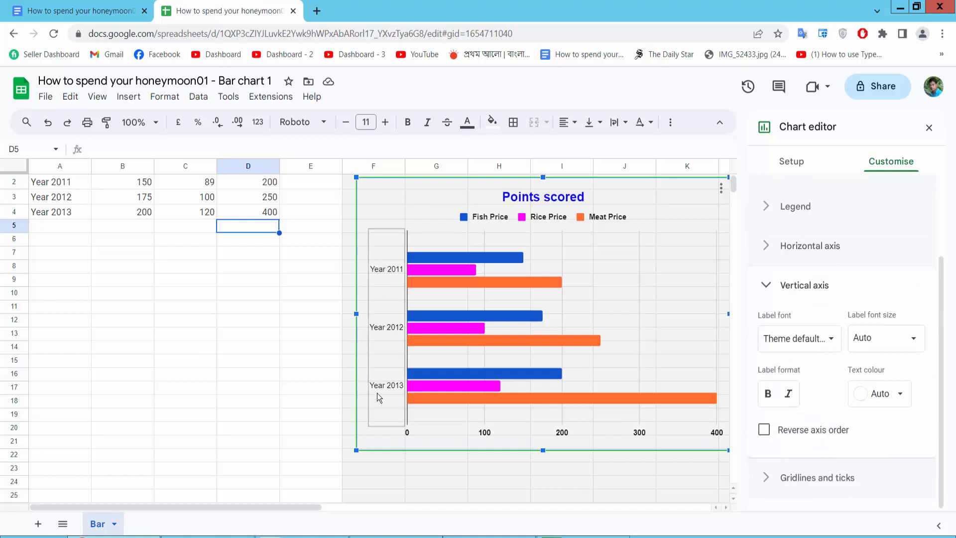
pyautogui.click(767, 394)
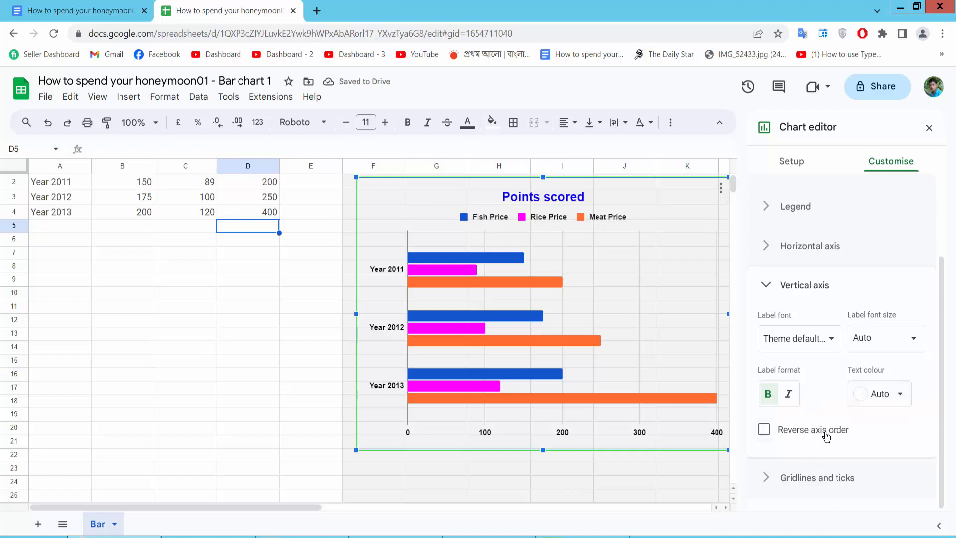
pyautogui.click(763, 430)
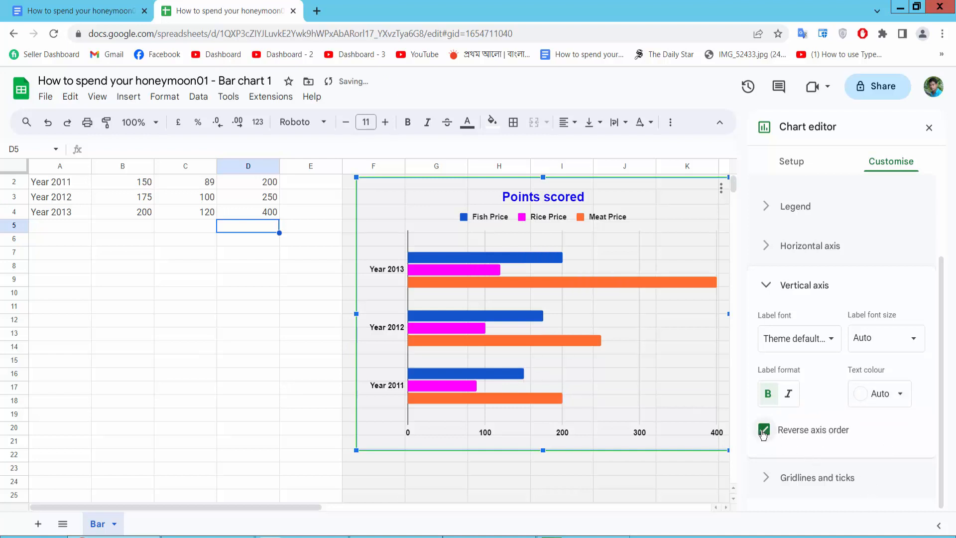
pyautogui.click(763, 431)
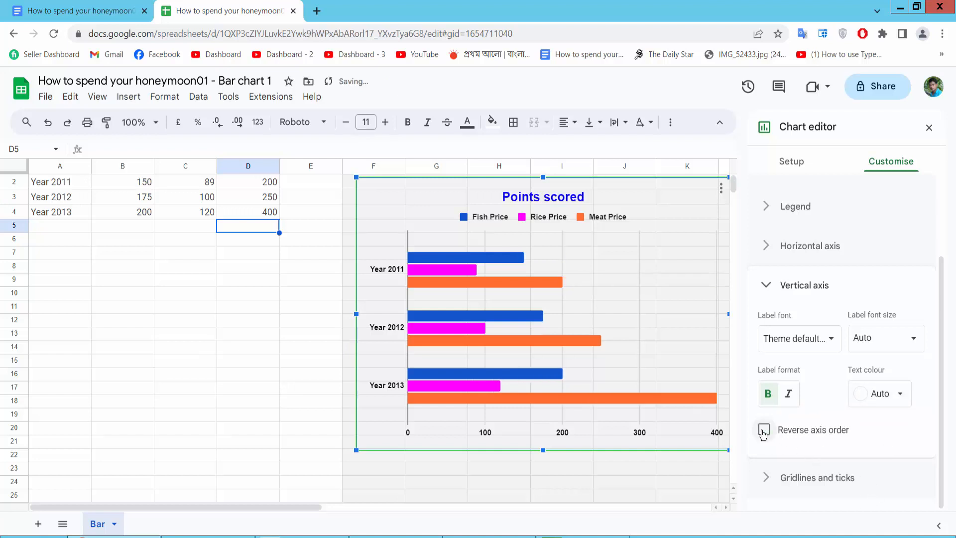
# Step: Try major ticks with an 8px line thickness on the vertical axis, then turn the ticks off
pyautogui.click(815, 479)
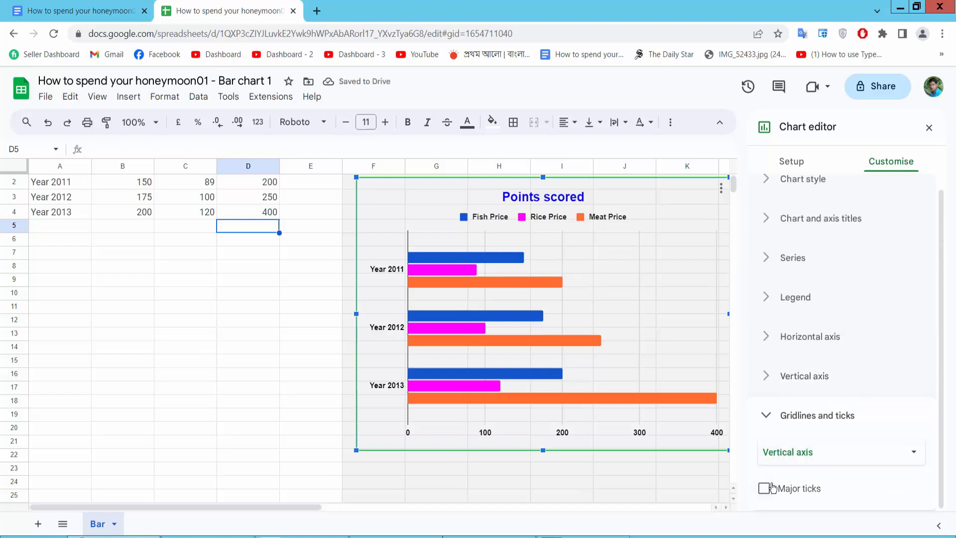
pyautogui.click(768, 490)
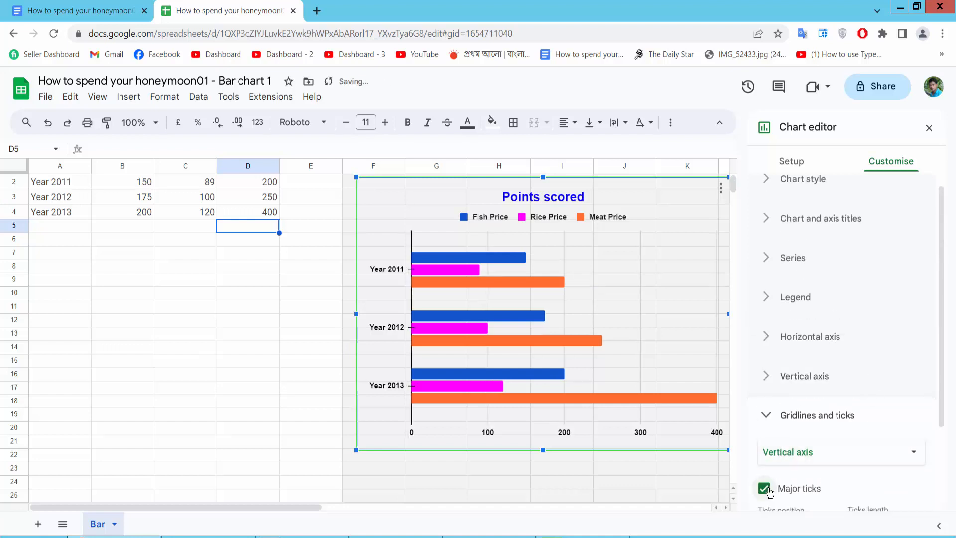
pyautogui.scroll(-3, 895, 460)
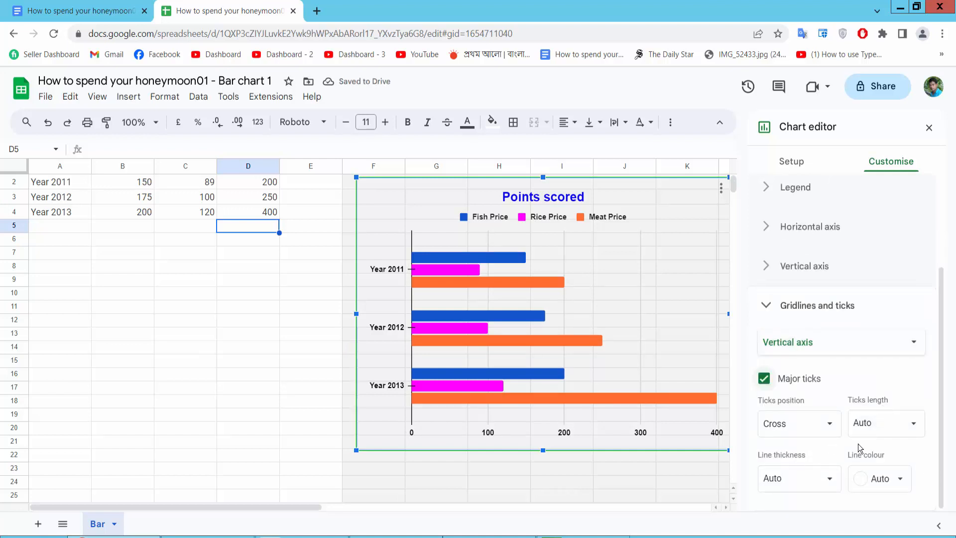
pyautogui.click(774, 478)
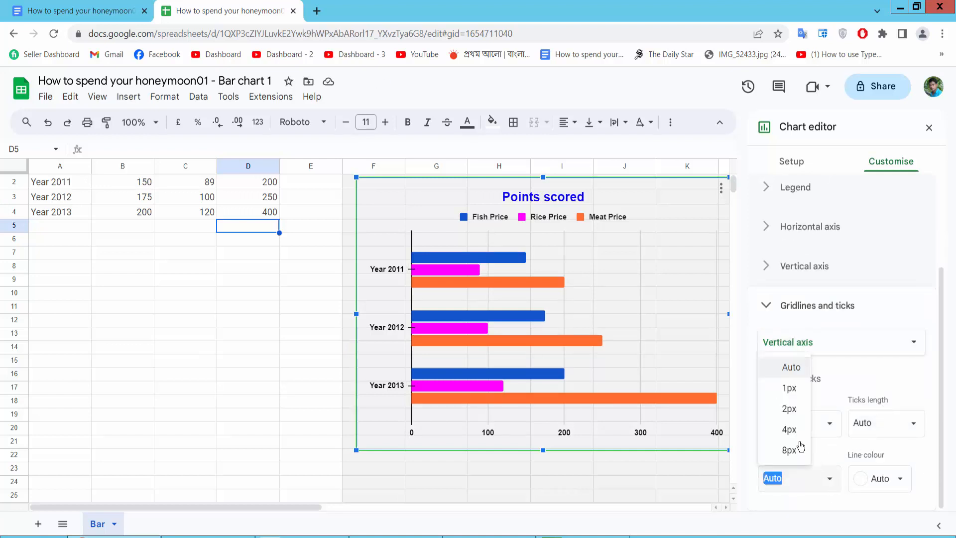
pyautogui.click(790, 449)
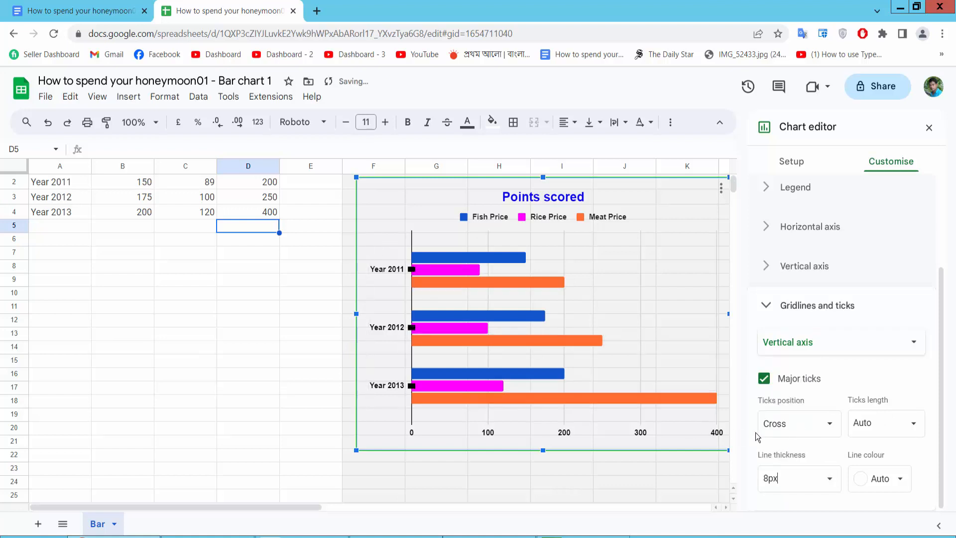
pyautogui.click(766, 378)
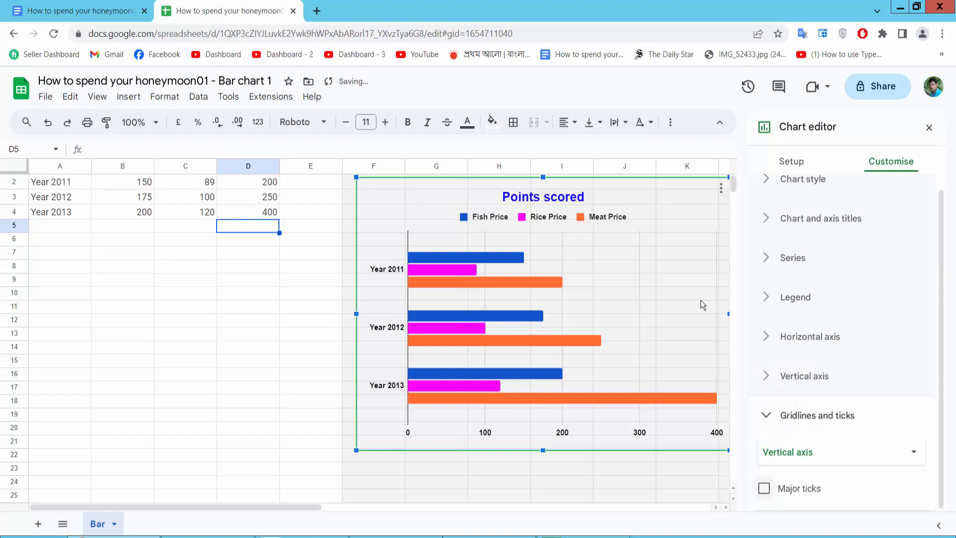
# Step: Look over the chart's setup options and series, try the suggested column chart type, and undo back to the bar chart
pyautogui.click(792, 164)
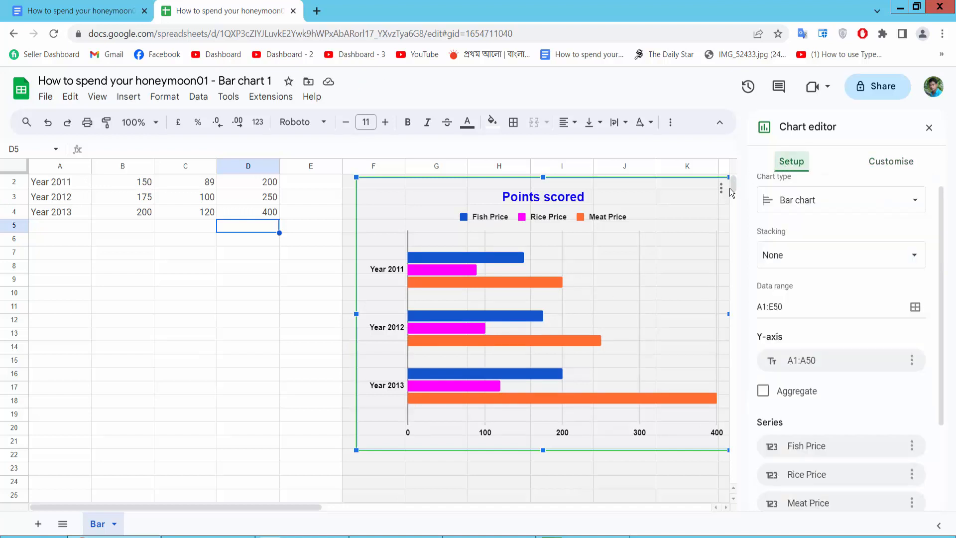
pyautogui.scroll(-2, 854, 323)
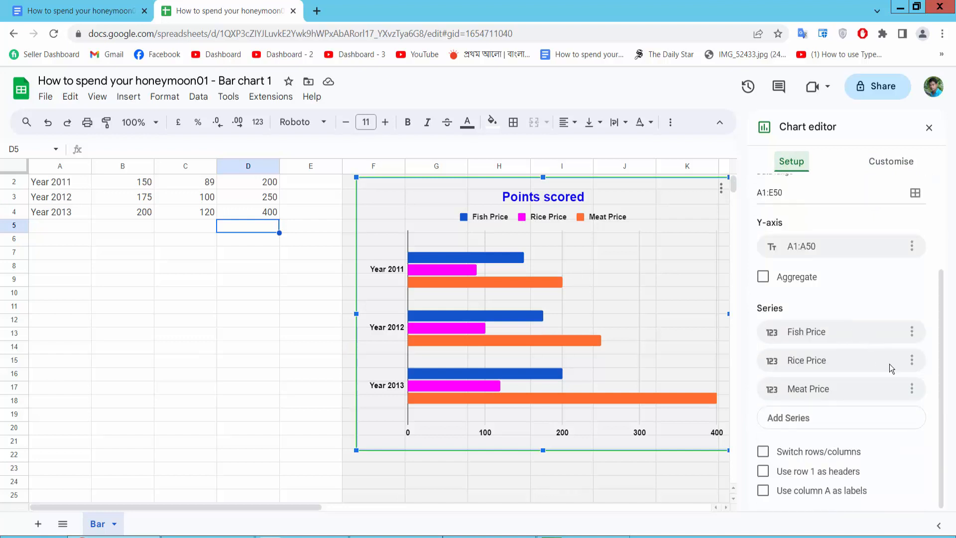
pyautogui.click(855, 389)
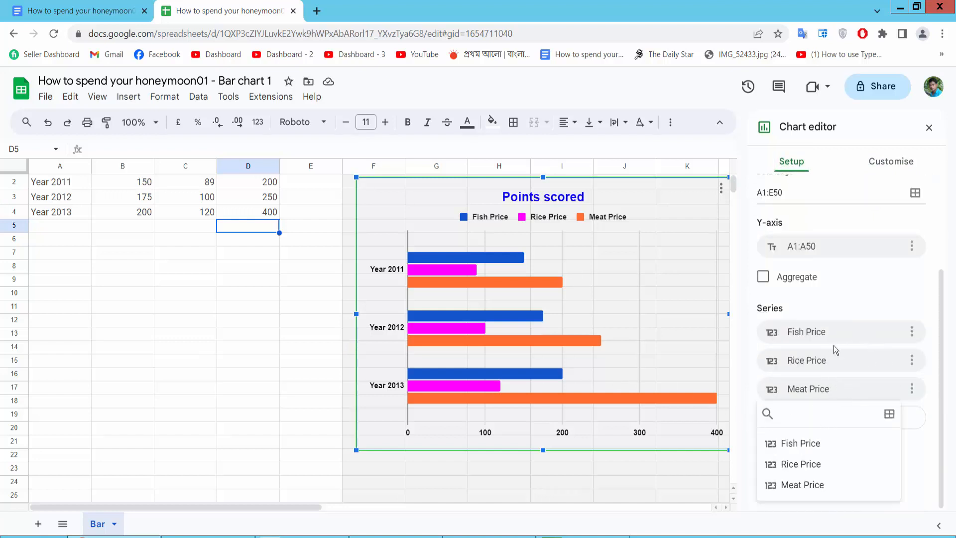
pyautogui.scroll(3, 835, 347)
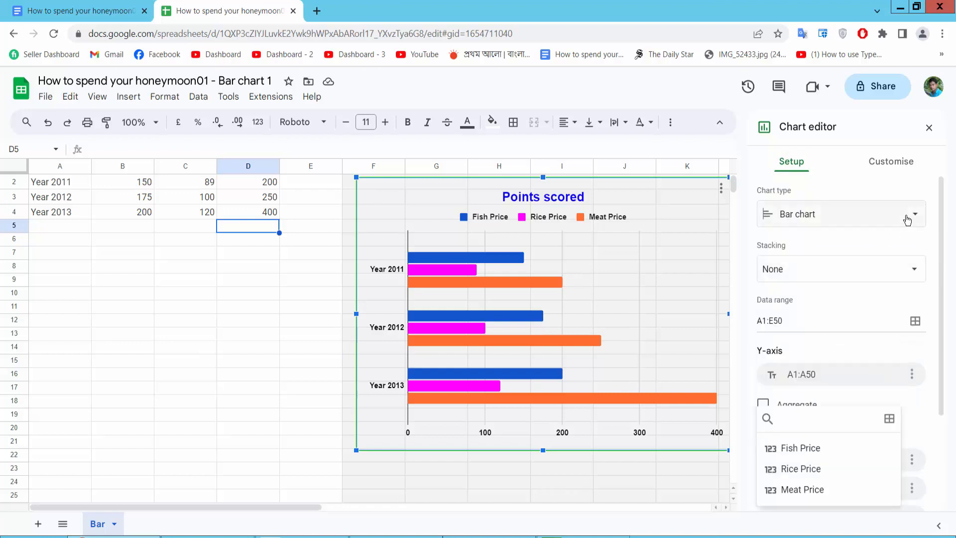
pyautogui.click(911, 218)
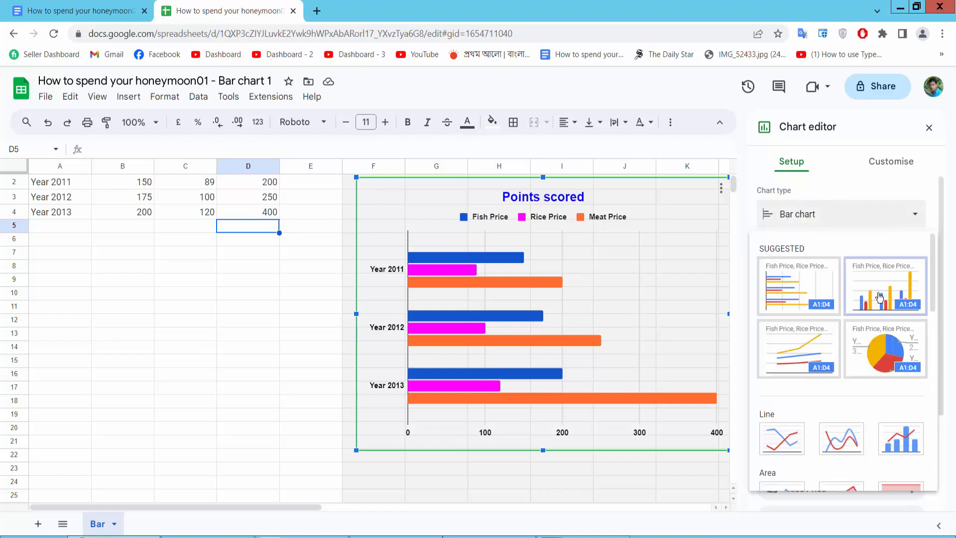
pyautogui.click(880, 298)
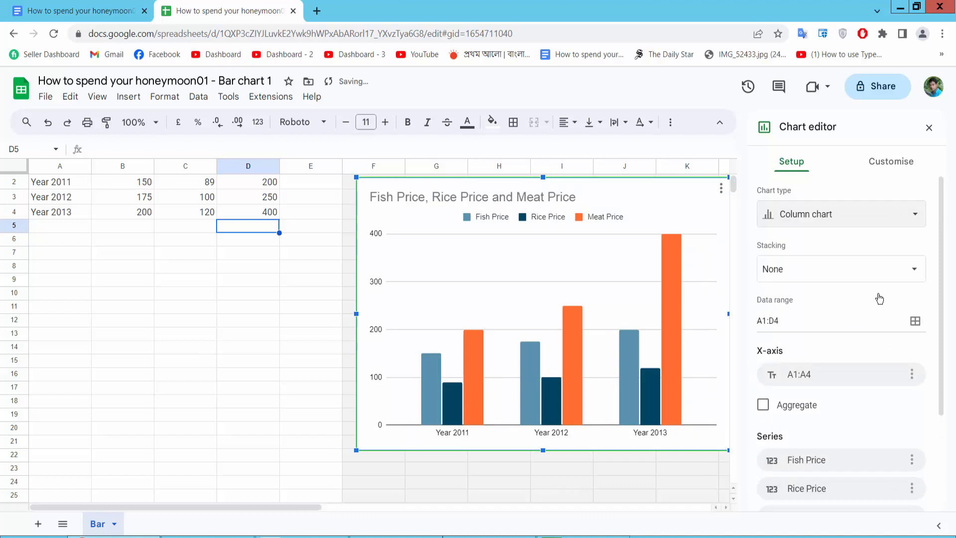
pyautogui.hotkey('ctrl', 'z')
# Step: Try the line chart type on the same data, then undo it to return to the bar chart
pyautogui.click(841, 215)
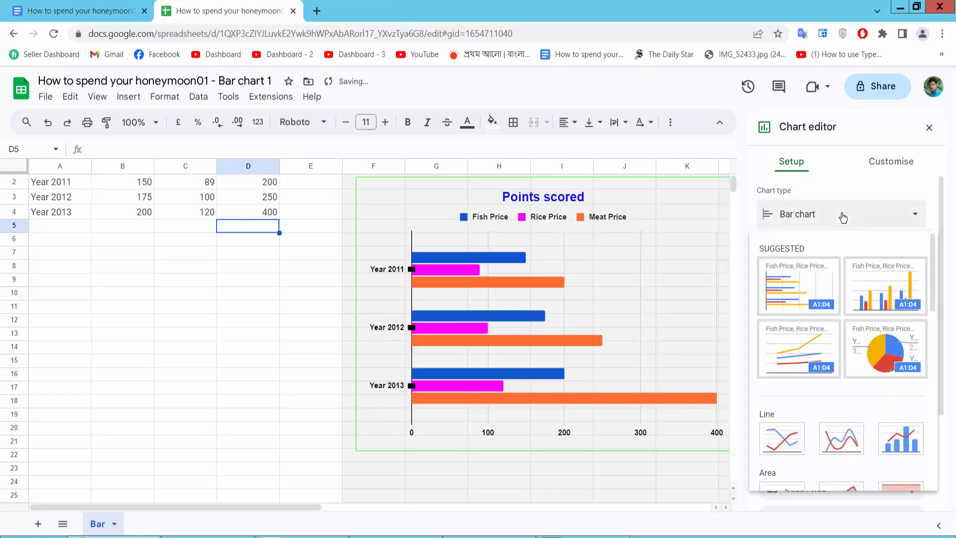
pyautogui.click(785, 442)
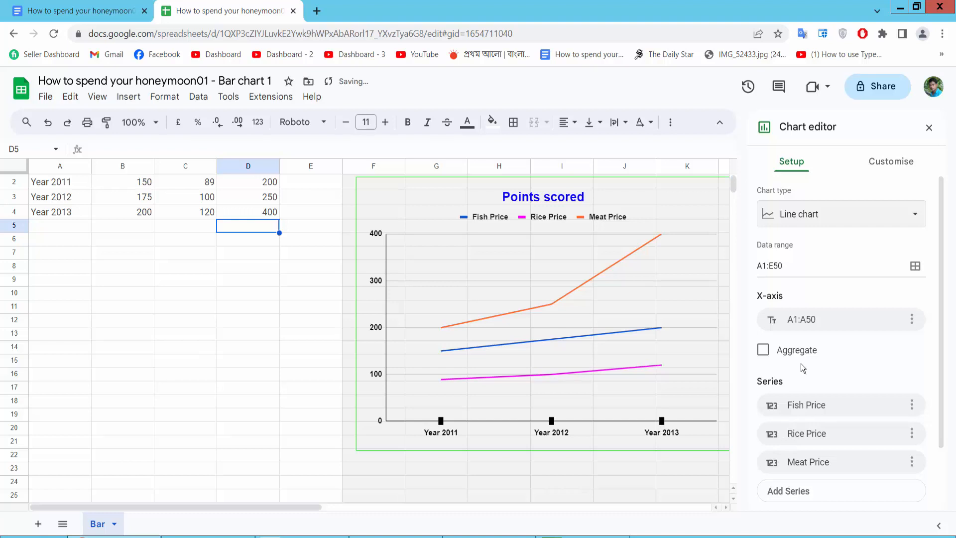
pyautogui.hotkey('ctrl', 'z')
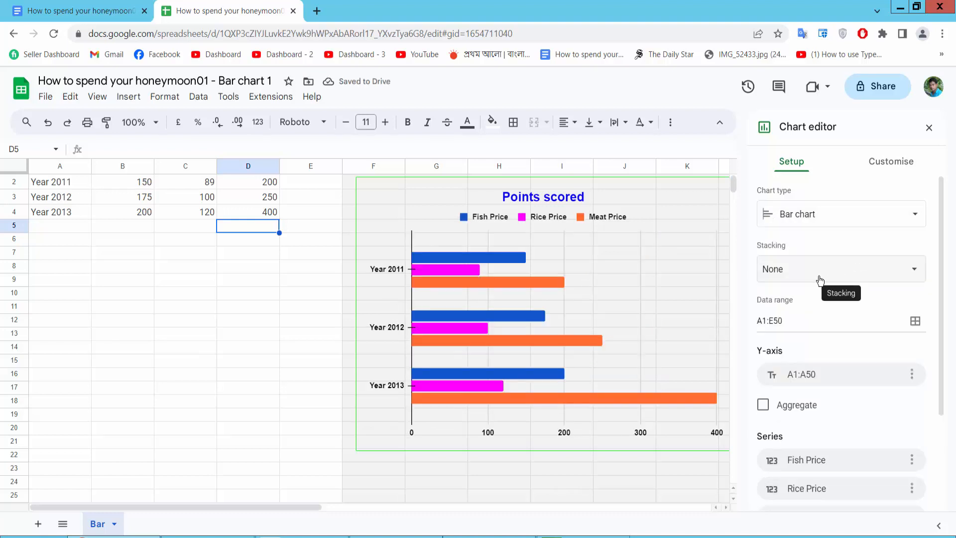
# Step: Switch to the Google Docs document, update the linked bar chart from its source spreadsheet, and deselect it
pyautogui.click(73, 12)
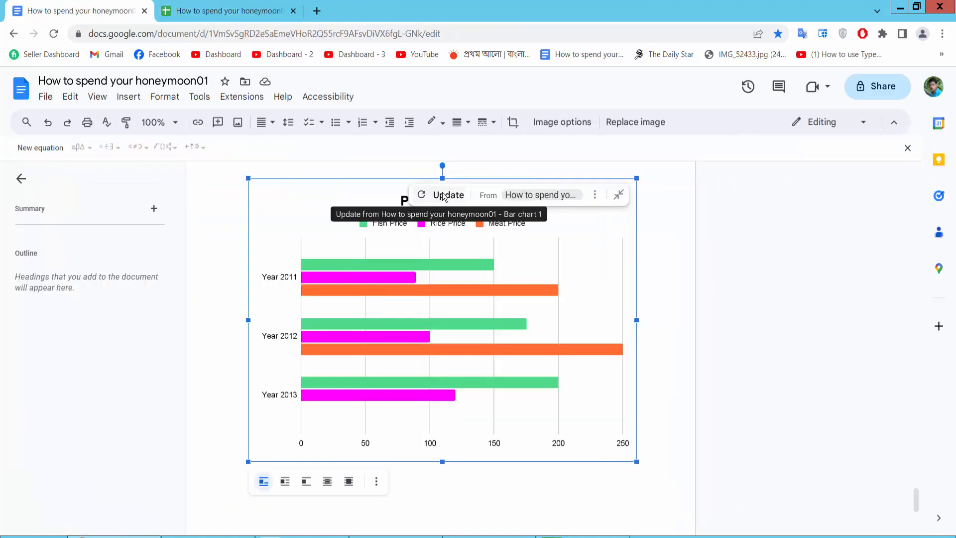
pyautogui.click(442, 197)
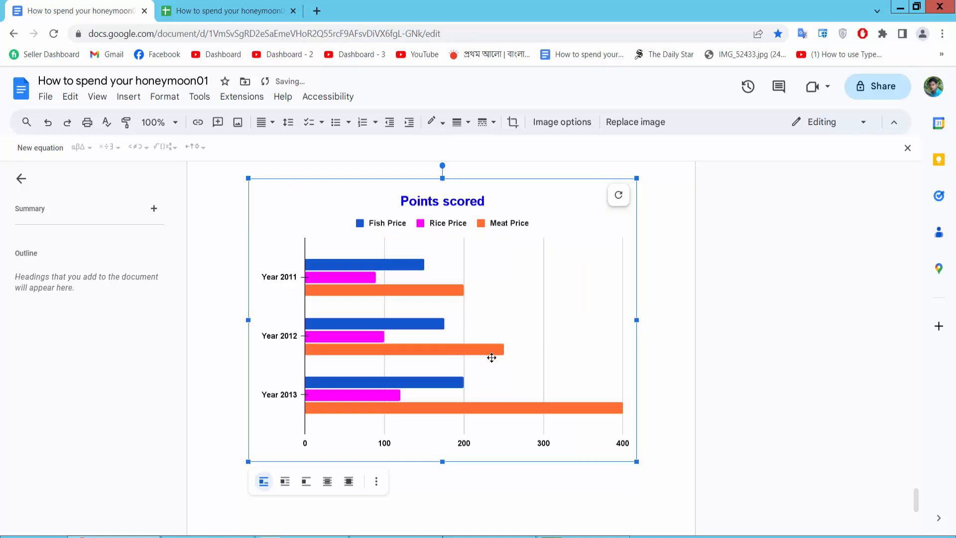
pyautogui.click(658, 434)
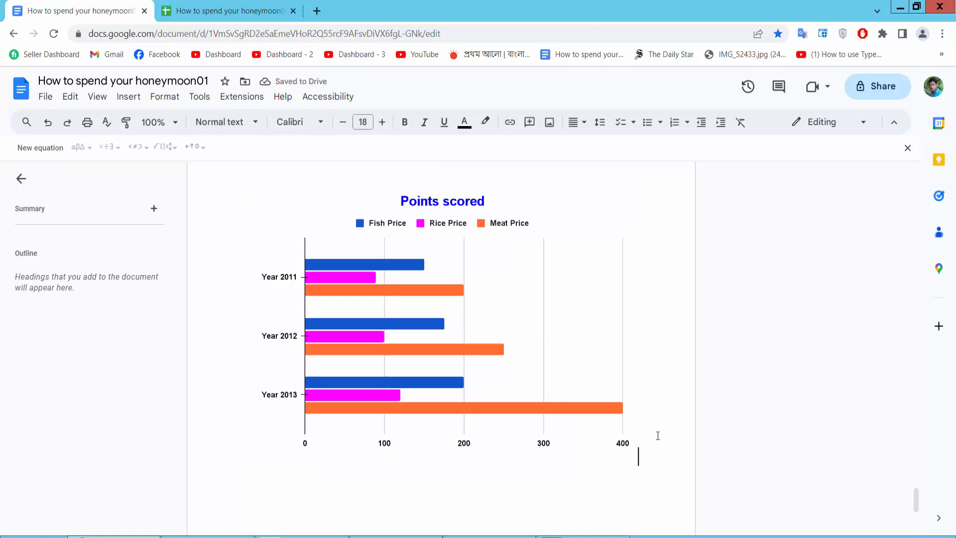